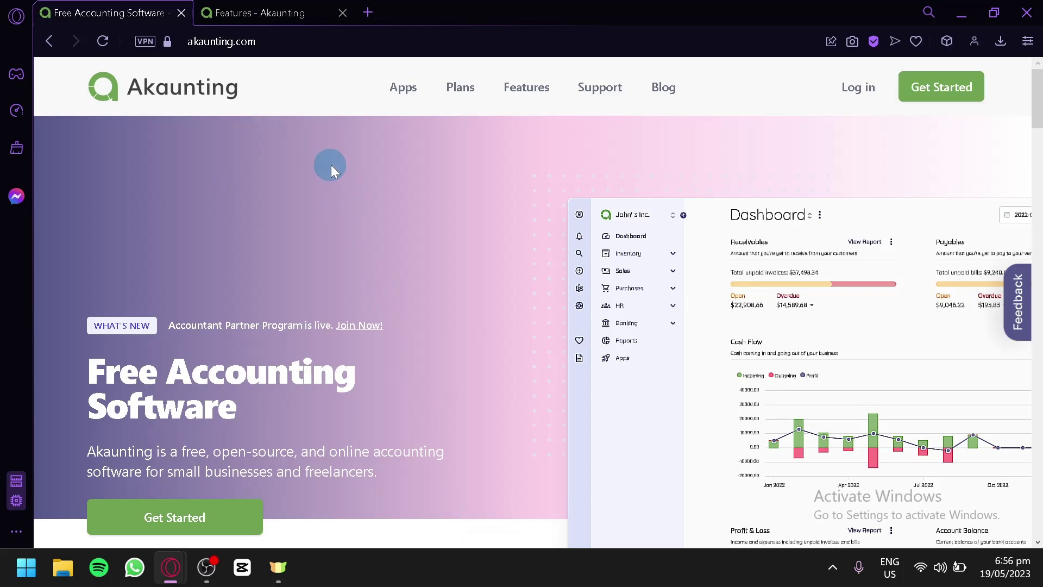
# Look through the Akaunting home page, from the bookkeeping and feature sections down to the Client Portal section
pyautogui.scroll(-2, 329, 161)
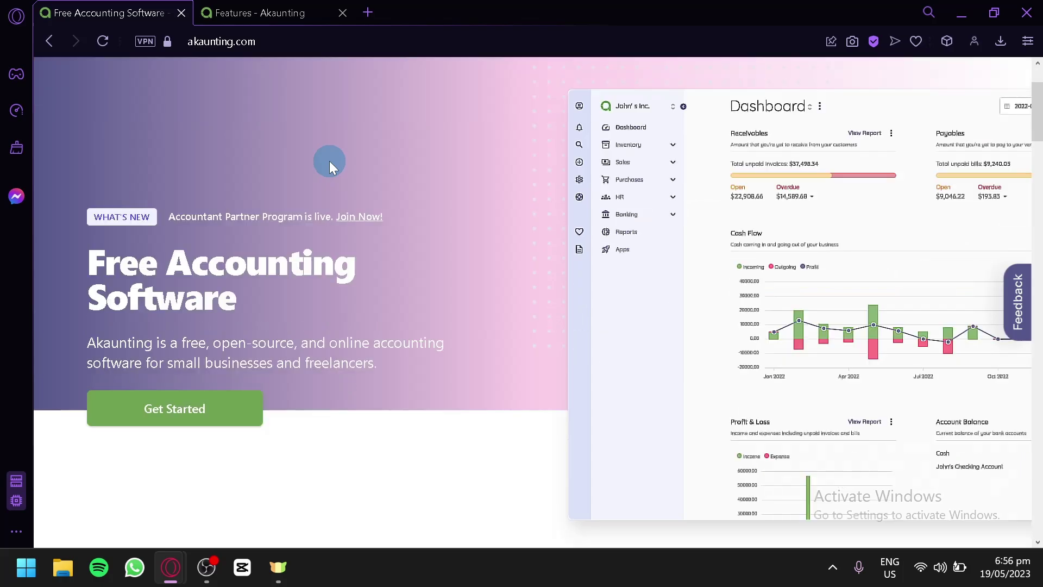
pyautogui.scroll(-2, 323, 155)
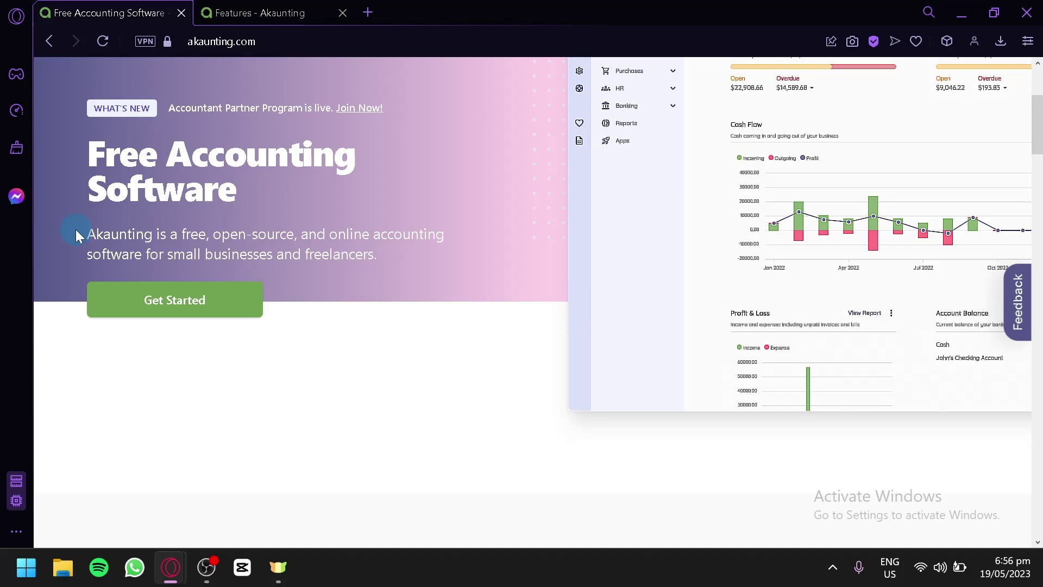
pyautogui.scroll(-8, 76, 229)
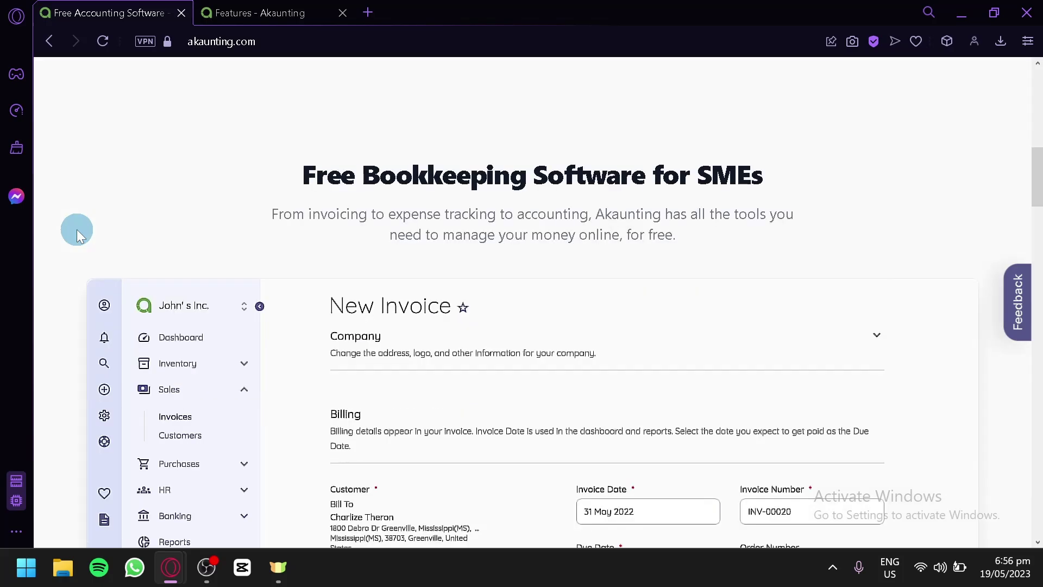
pyautogui.scroll(-13, 76, 229)
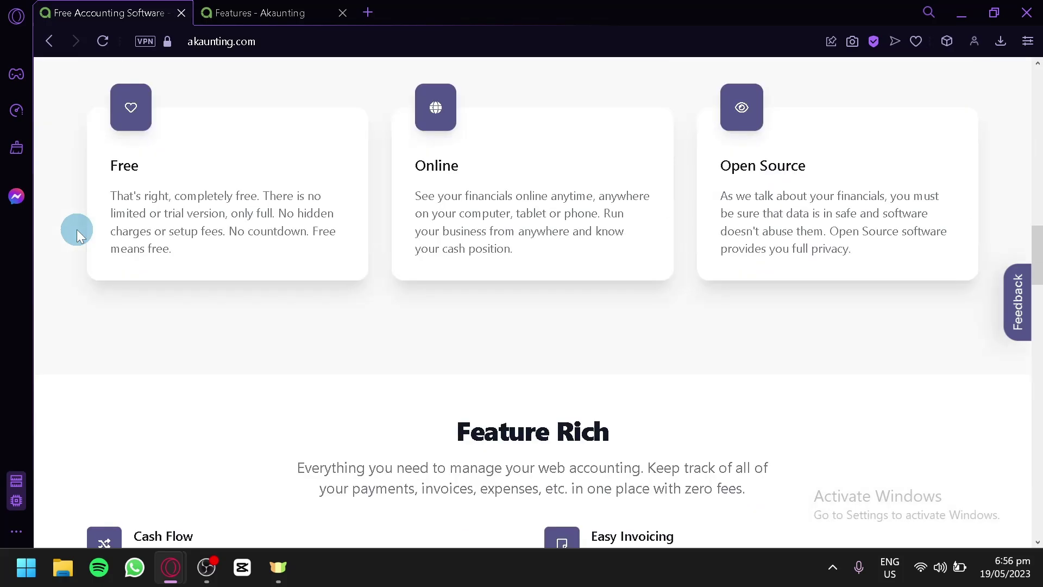
pyautogui.scroll(-10, 77, 230)
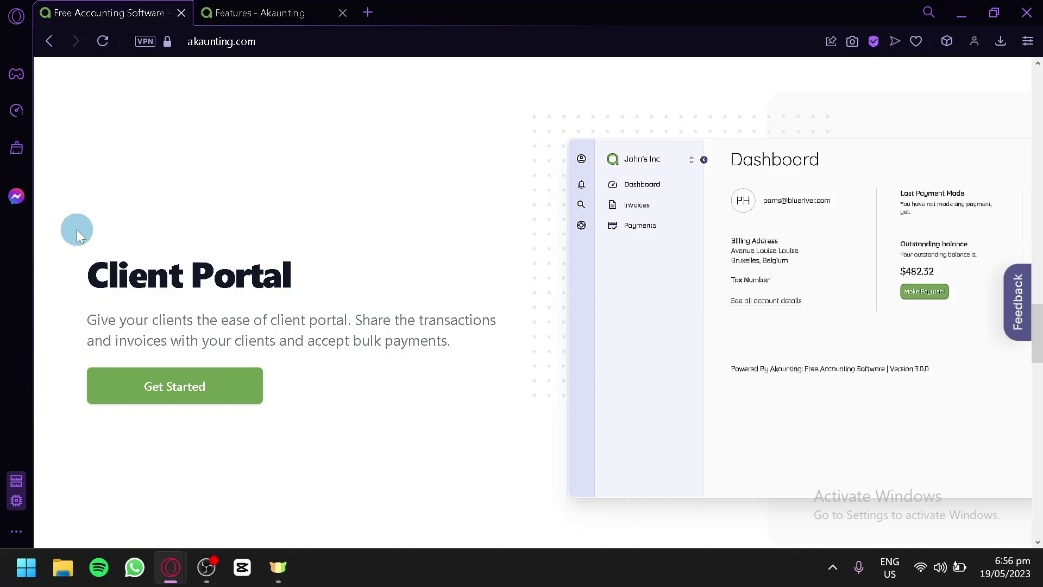
pyautogui.scroll(20, 125, 239)
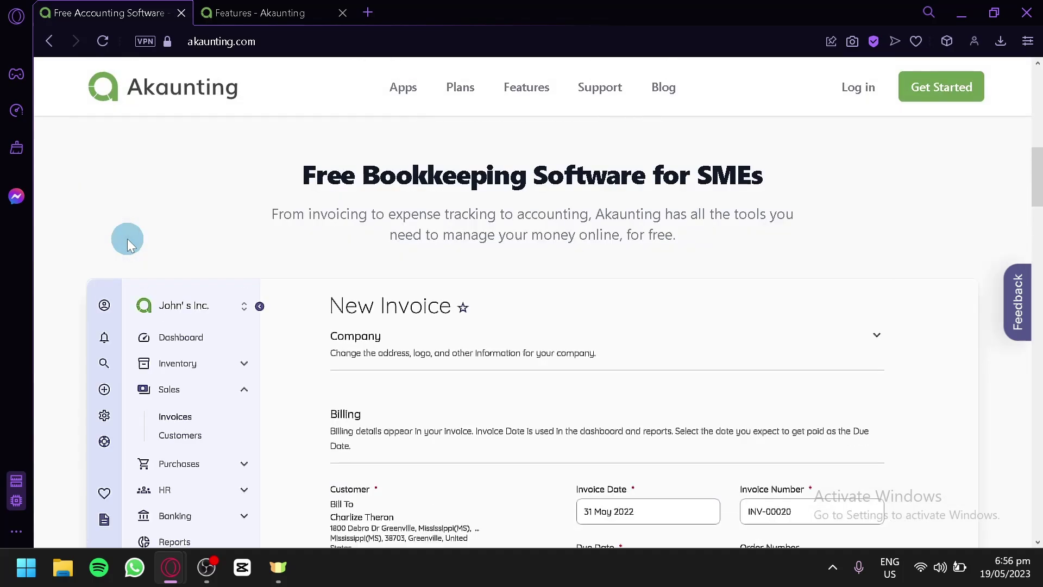
pyautogui.scroll(6, 128, 238)
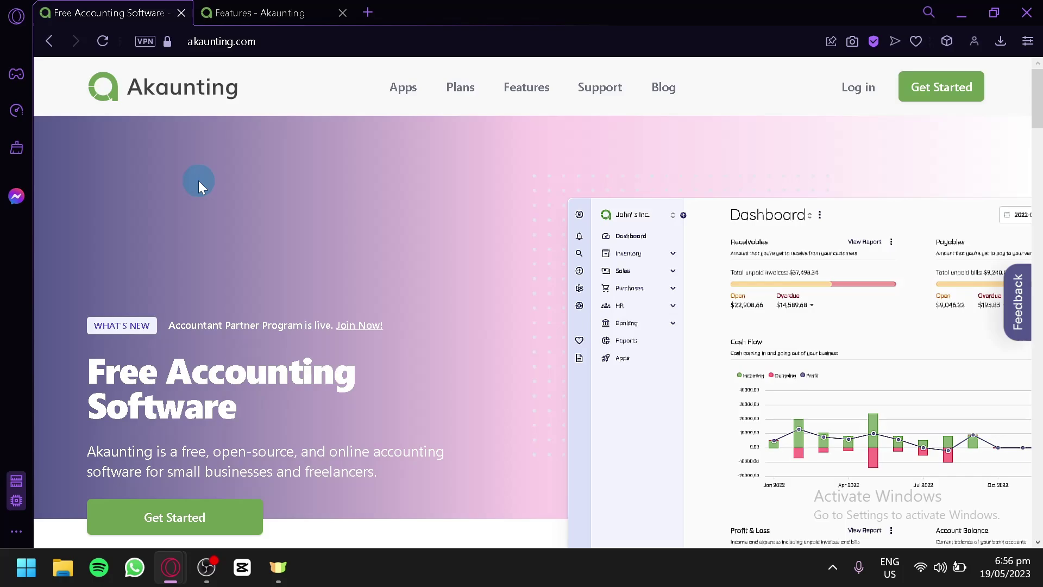
# Open the full Akaunting app store and examine its categories and new apps
pyautogui.moveTo(400, 90)
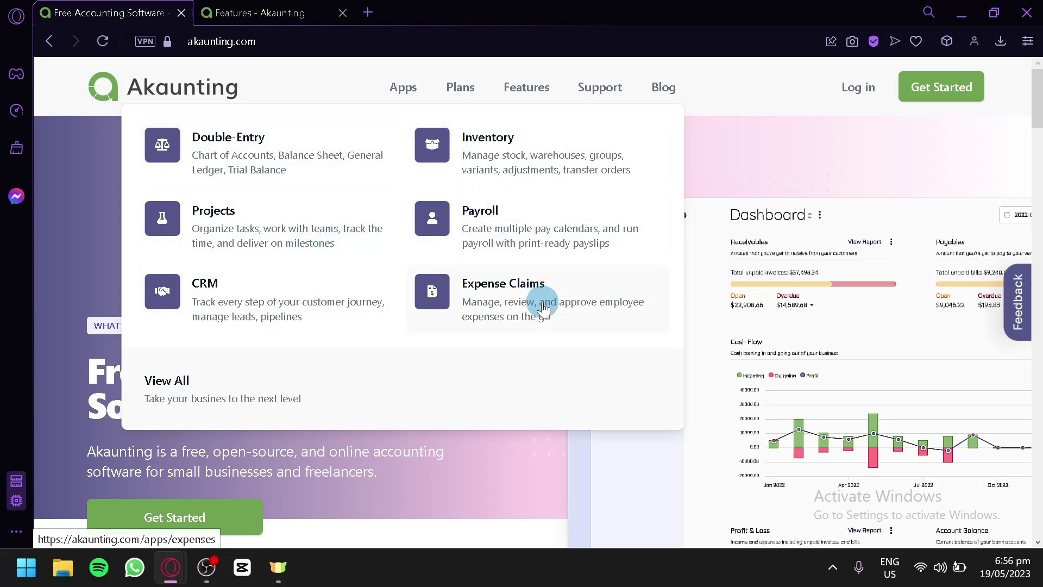
pyautogui.click(200, 393)
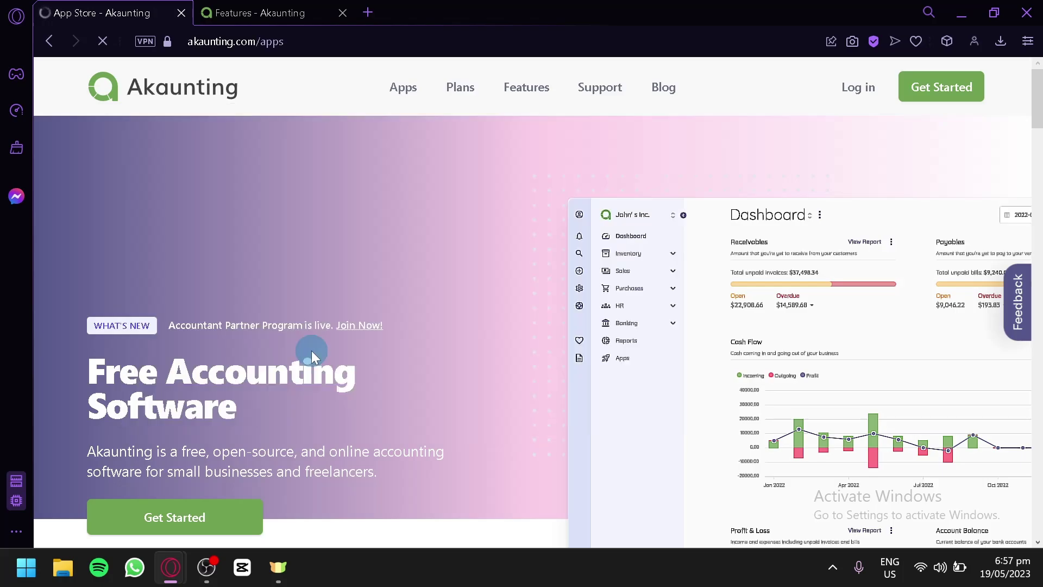
pyautogui.scroll(-5, 312, 351)
pyautogui.scroll(-4, 311, 351)
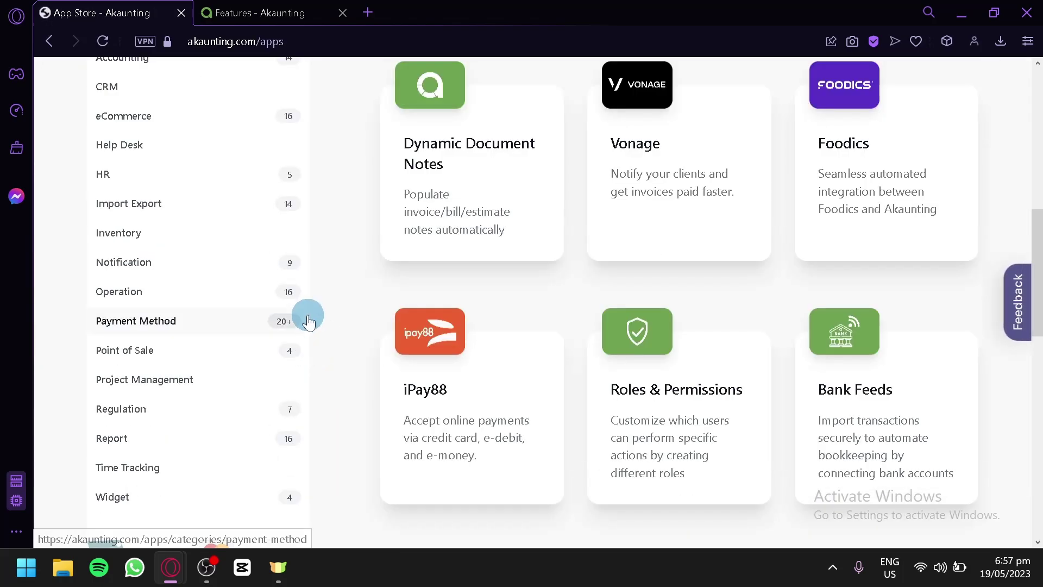
pyautogui.scroll(2, 336, 280)
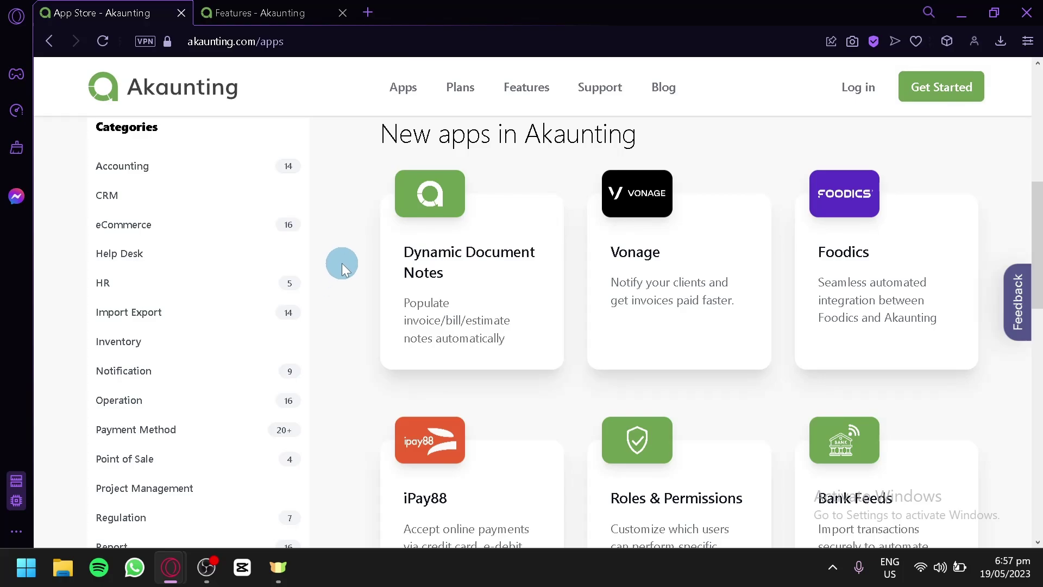
pyautogui.scroll(-4, 344, 263)
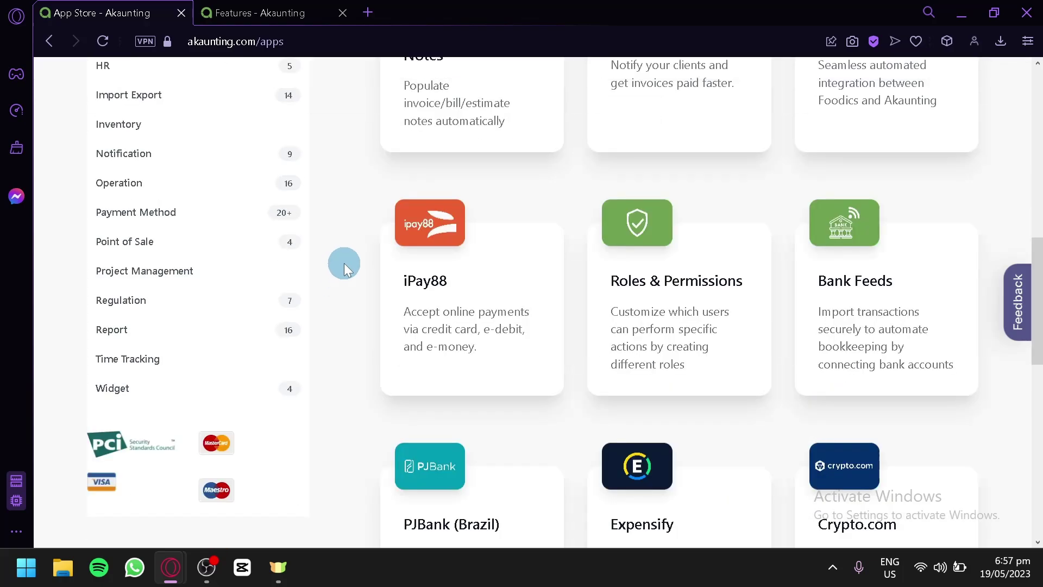
pyautogui.scroll(4, 344, 263)
pyautogui.scroll(2, 304, 228)
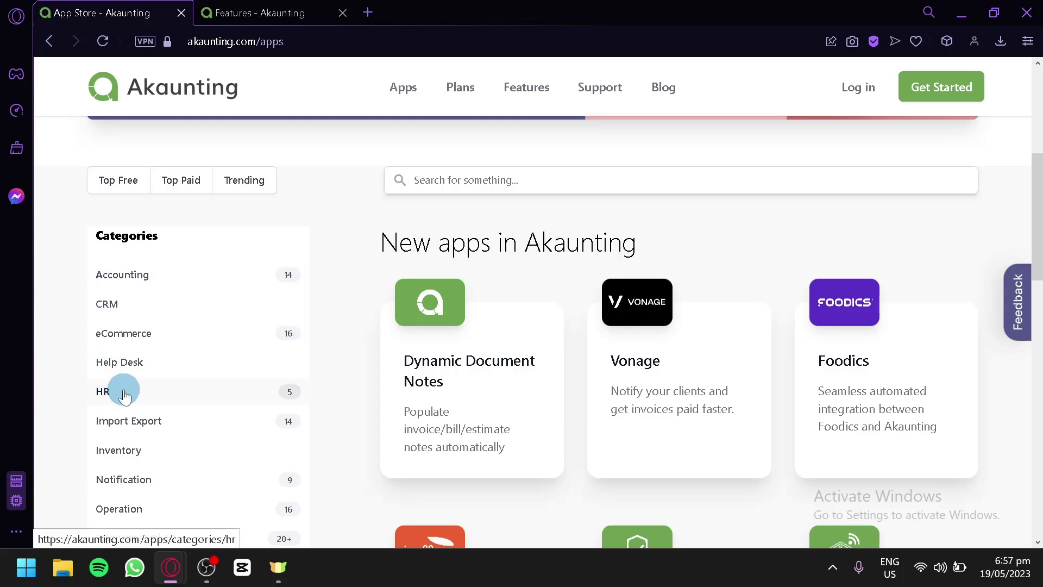
pyautogui.scroll(-4, 133, 375)
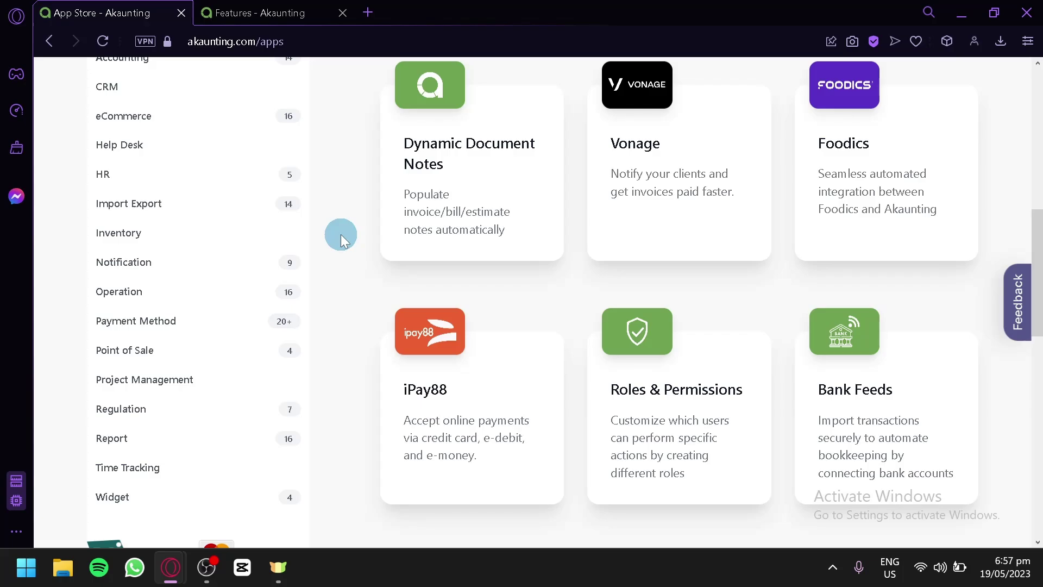
pyautogui.scroll(4, 341, 234)
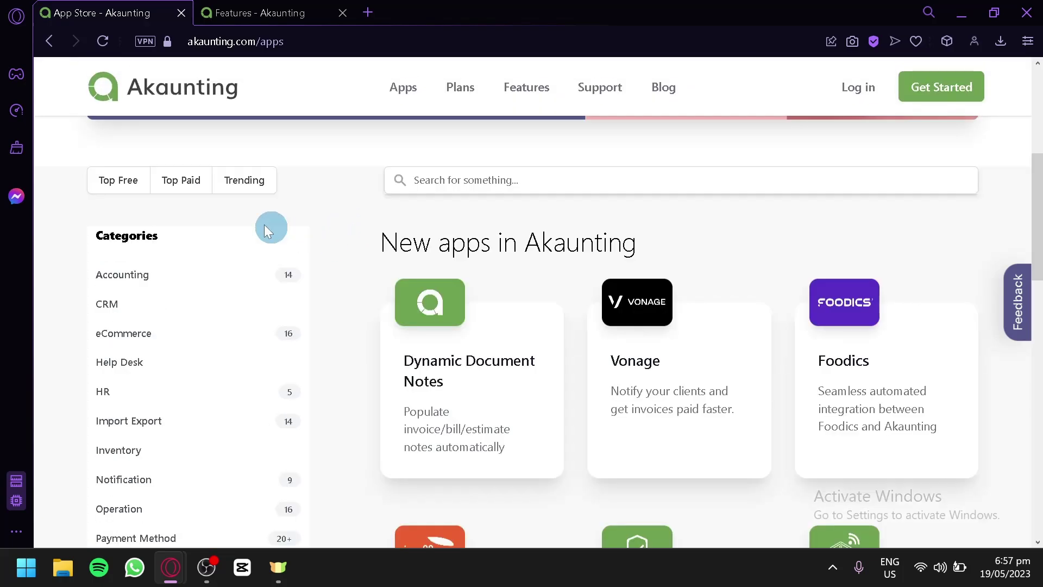
pyautogui.scroll(2, 202, 241)
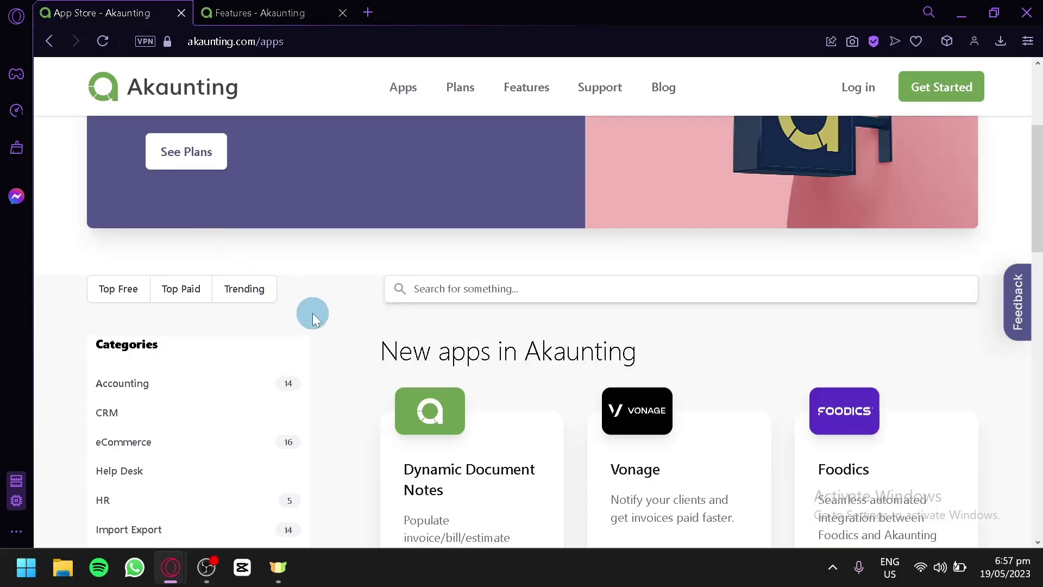
pyautogui.scroll(-8, 313, 318)
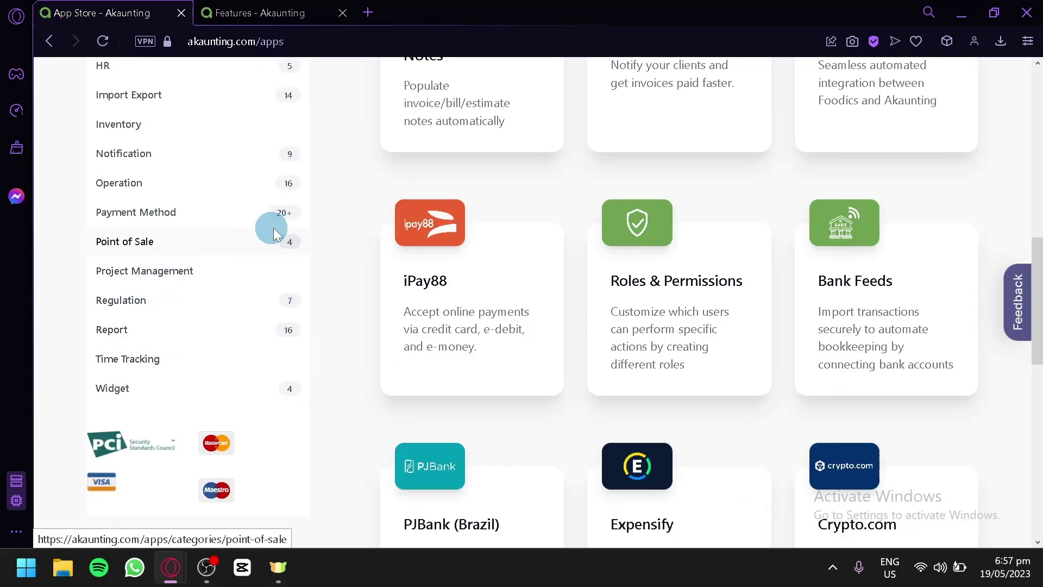
pyautogui.scroll(6, 328, 231)
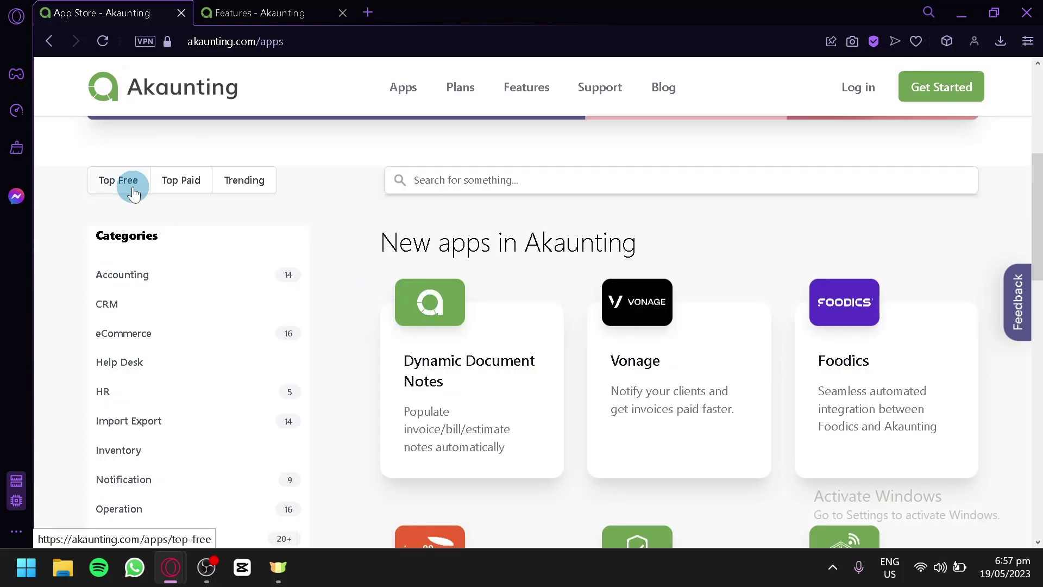
# Show the trending apps in the app store and look through them
pyautogui.click(246, 185)
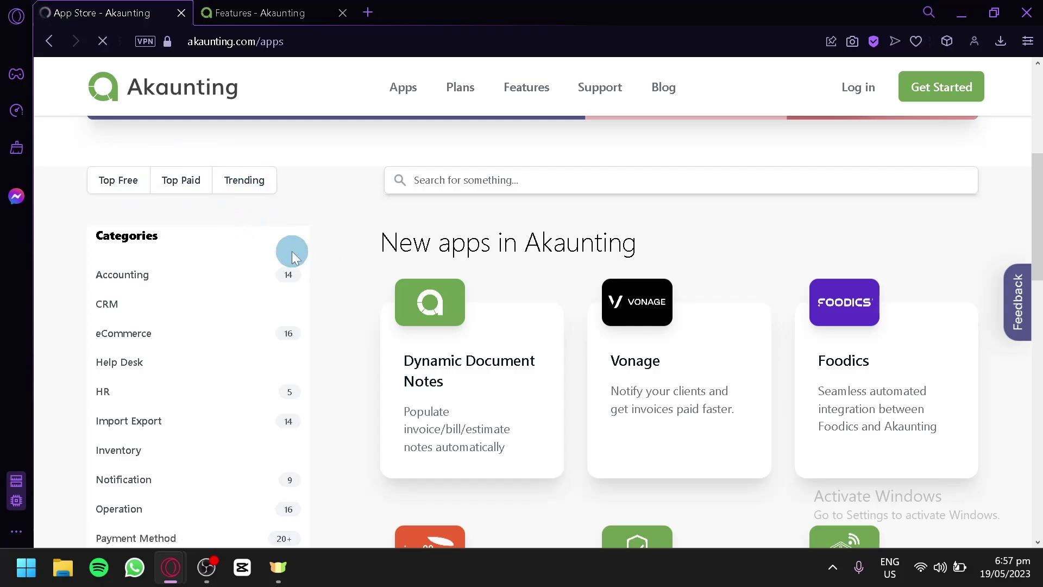
pyautogui.scroll(-4, 277, 242)
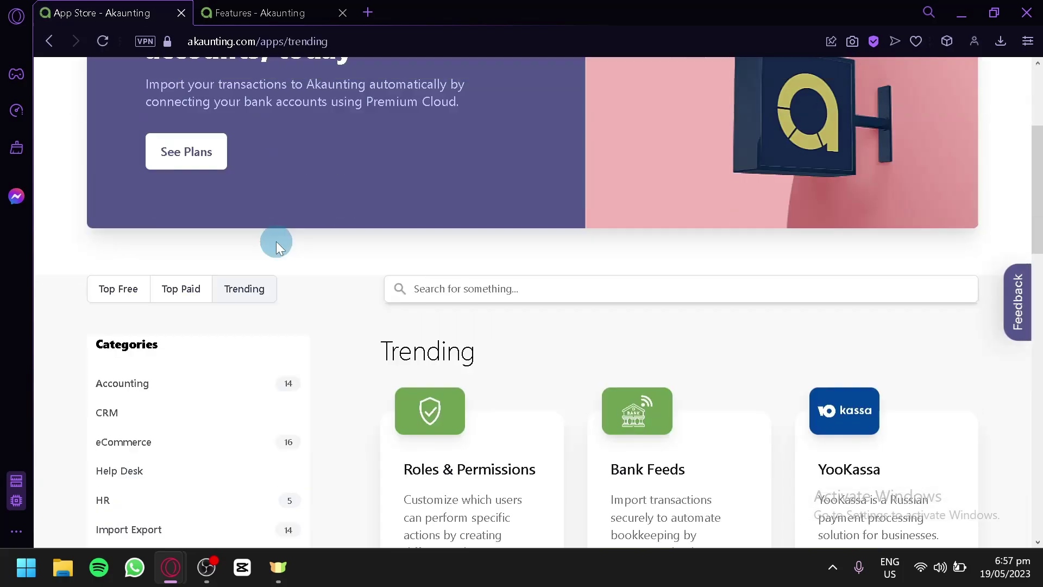
pyautogui.scroll(-4, 326, 234)
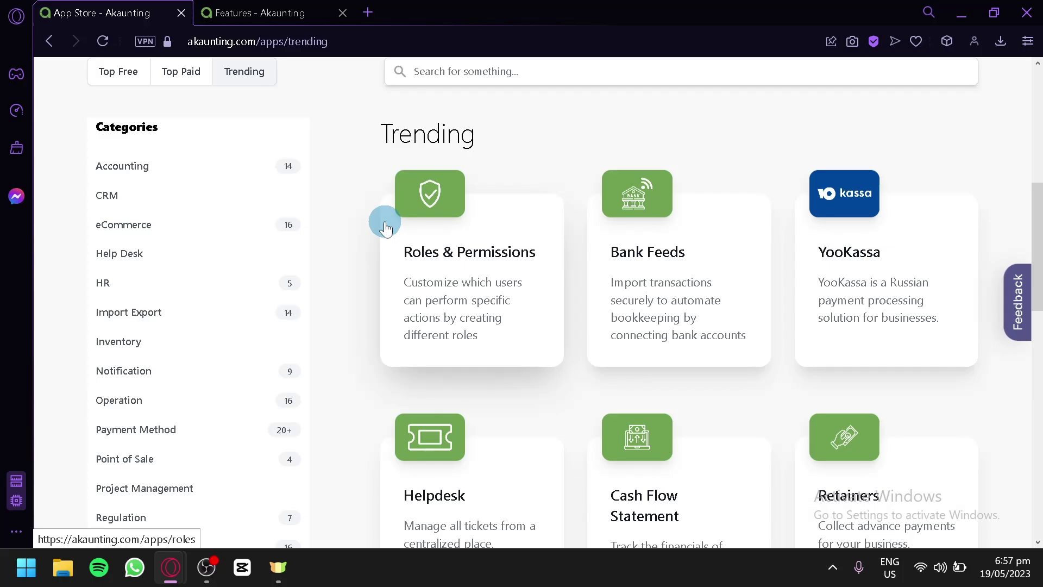
pyautogui.scroll(8, 386, 229)
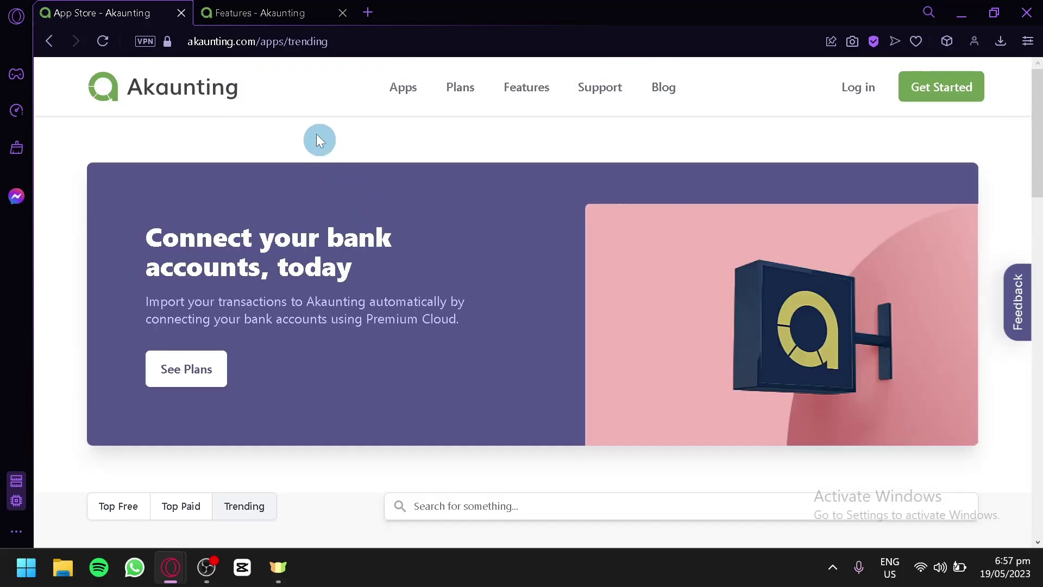
# Switch to the already open Features page and review the business management and All-in-one platform sections
pyautogui.click(259, 10)
pyautogui.scroll(12, 478, 343)
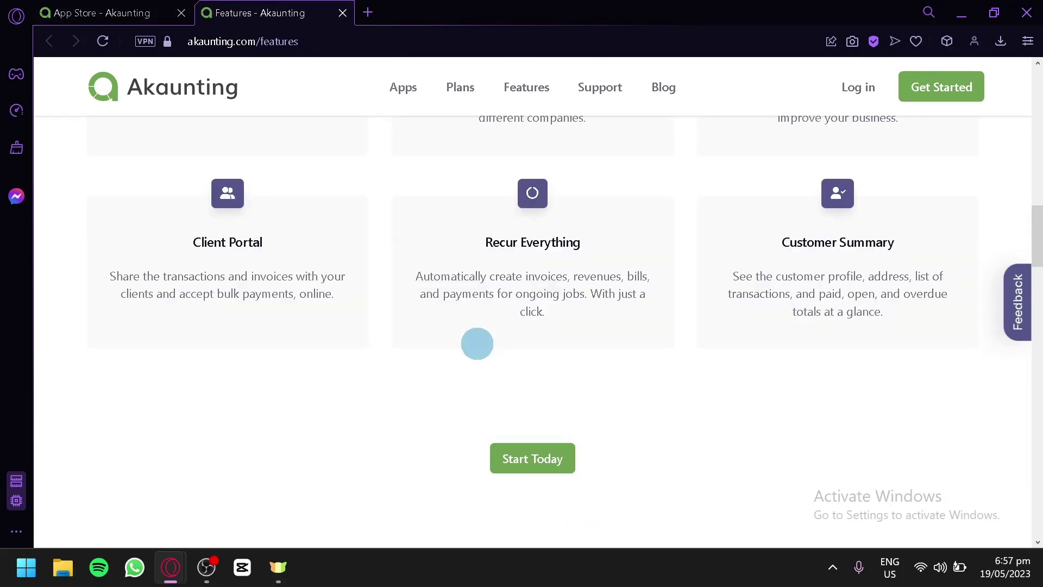
pyautogui.scroll(-2, 477, 343)
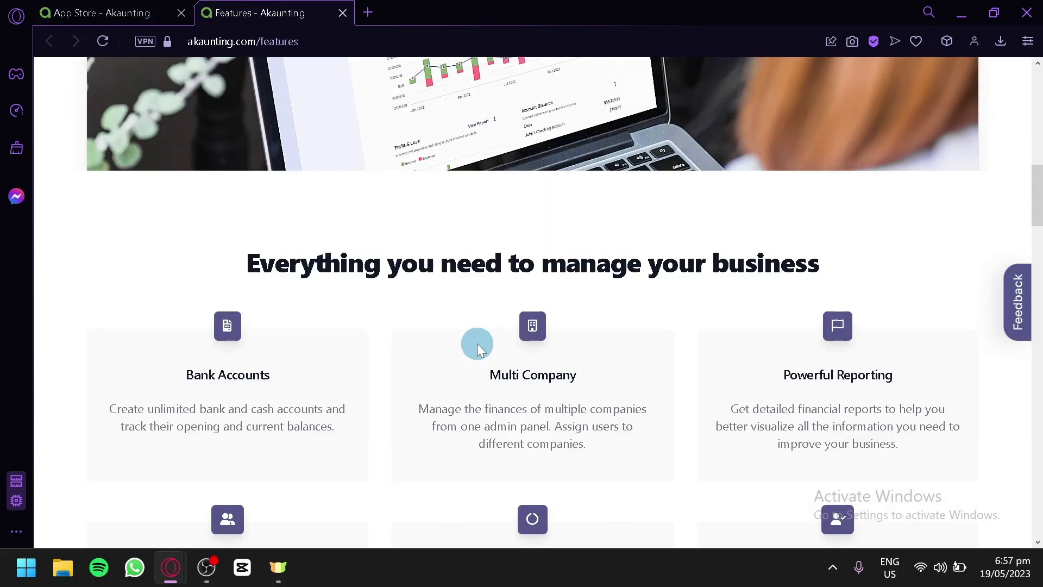
pyautogui.scroll(-2, 170, 219)
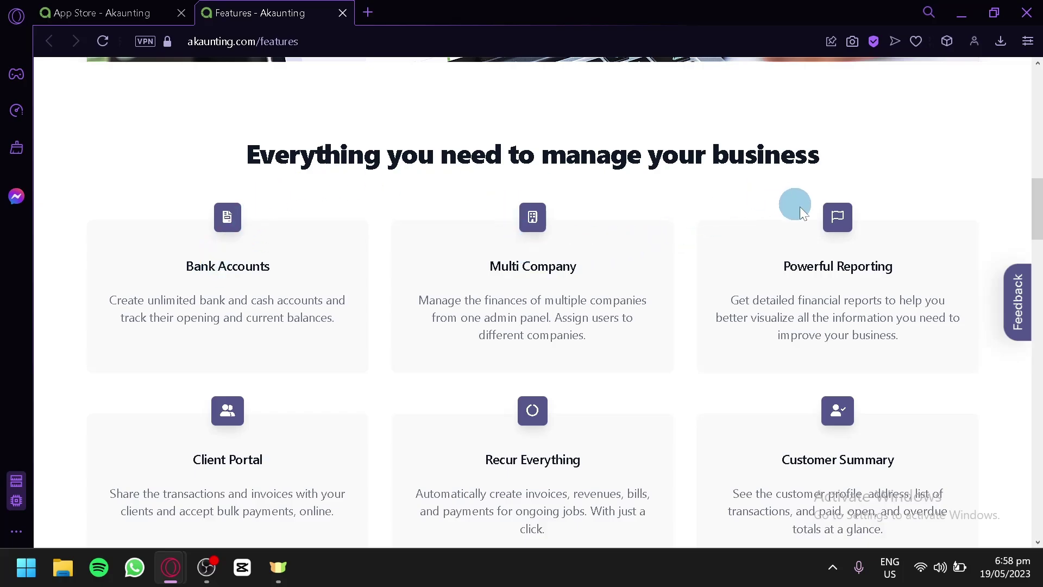
pyautogui.scroll(-2, 883, 275)
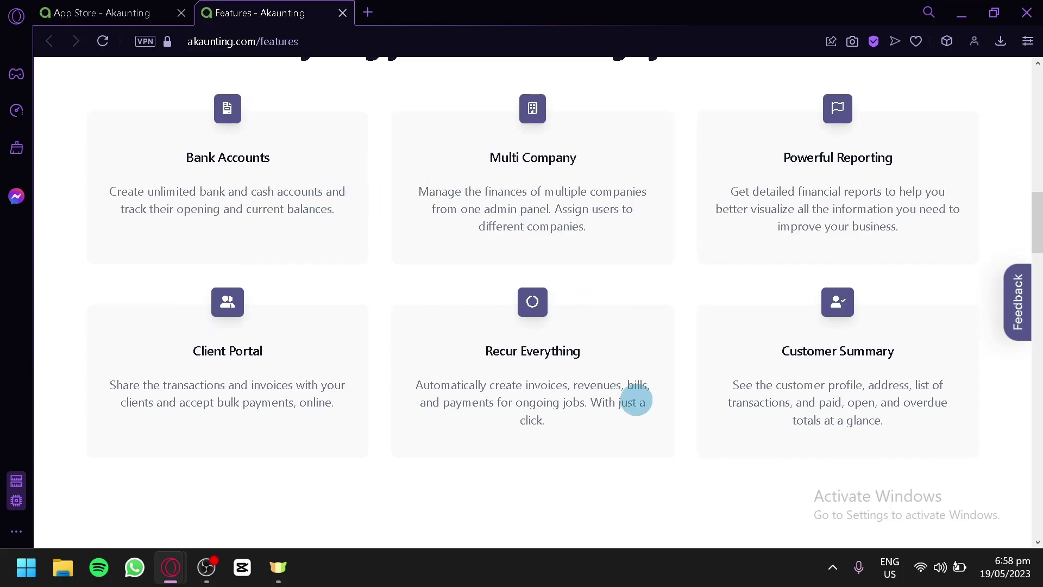
pyautogui.scroll(-8, 826, 343)
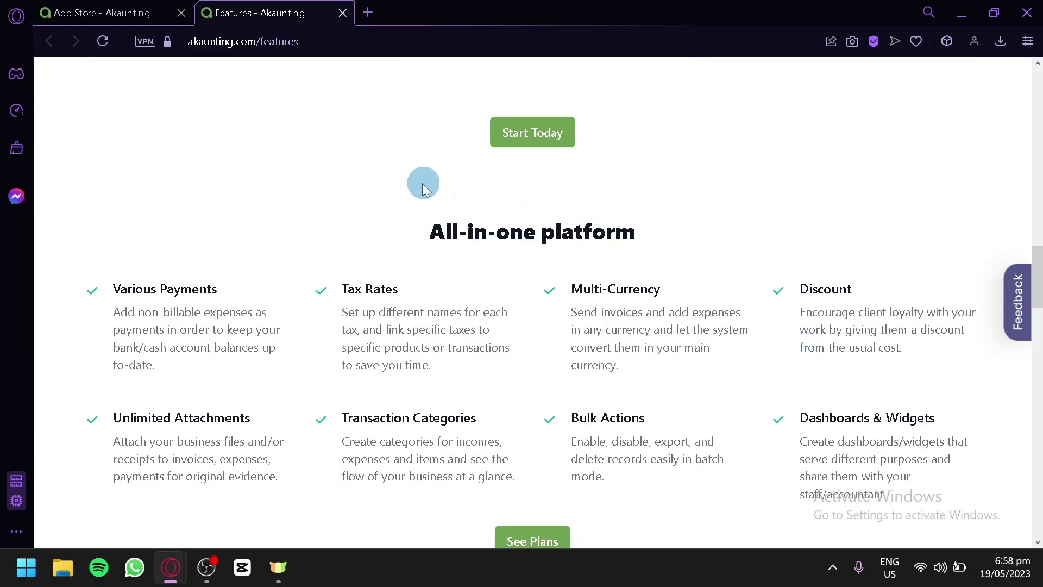
pyautogui.scroll(-2, 317, 211)
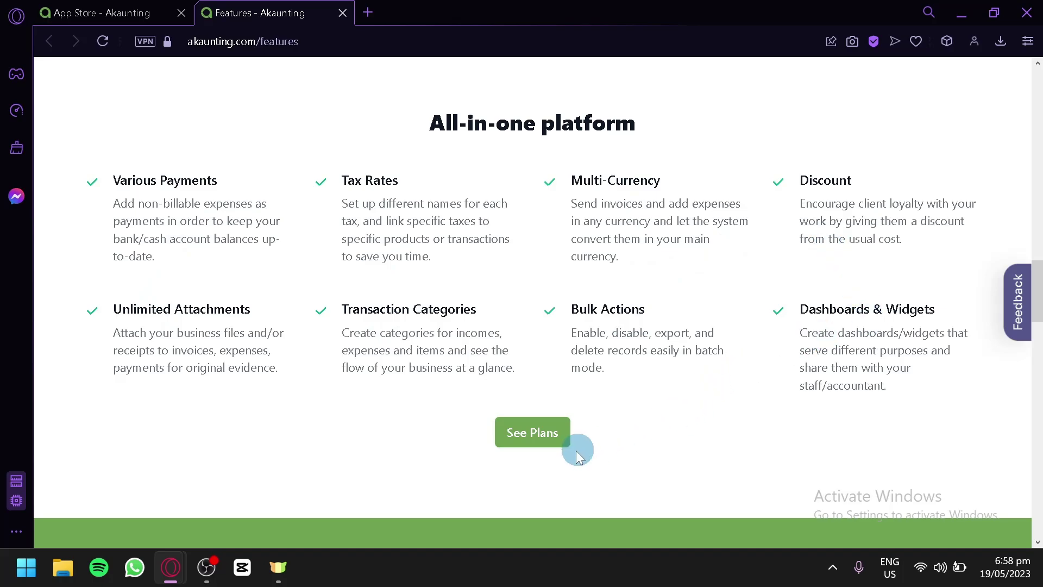
# Open the plans page and compare the monthly prices and included features of the Free, Premium, Elite and Ultimate Cloud plans
pyautogui.click(508, 432)
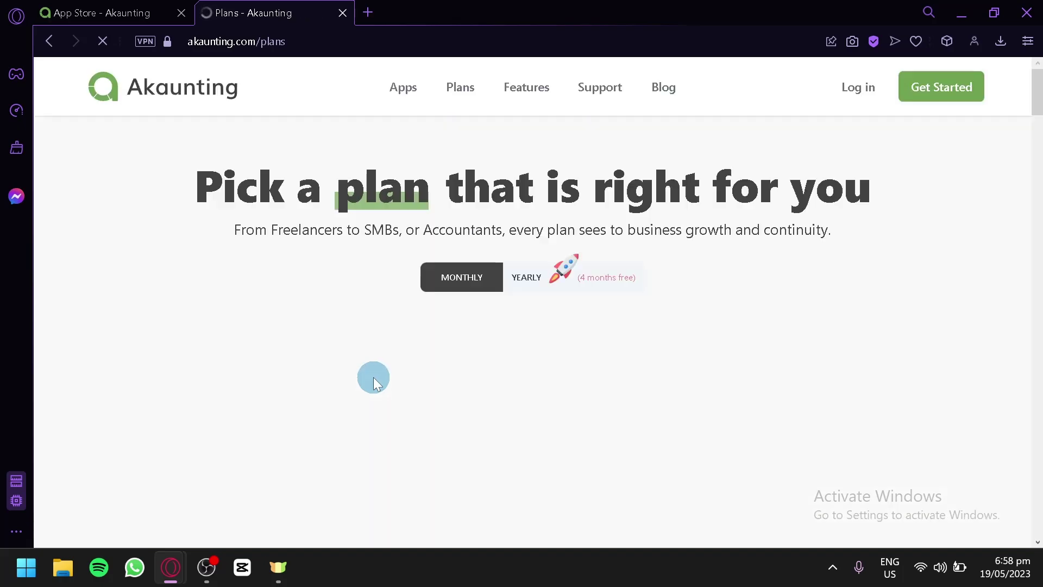
pyautogui.scroll(-2, 424, 296)
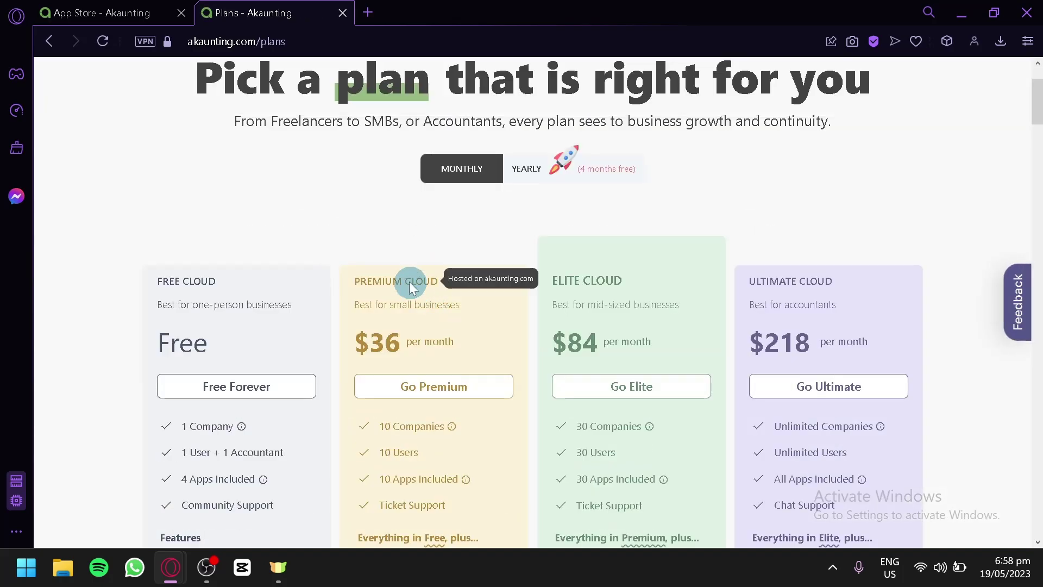
pyautogui.scroll(-2, 275, 226)
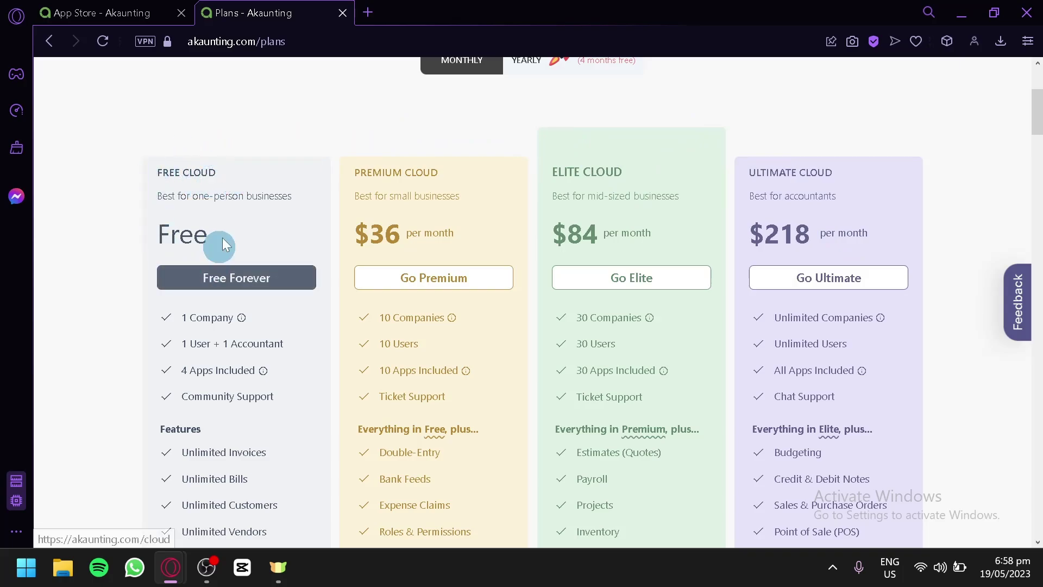
pyautogui.scroll(-2, 222, 239)
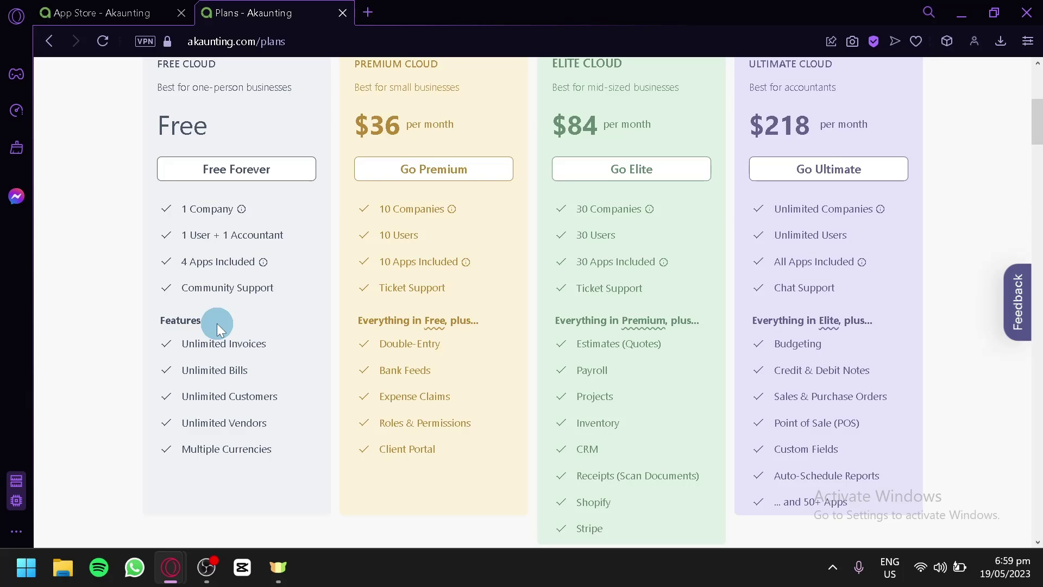
pyautogui.scroll(2, 217, 324)
pyautogui.moveTo(413, 170)
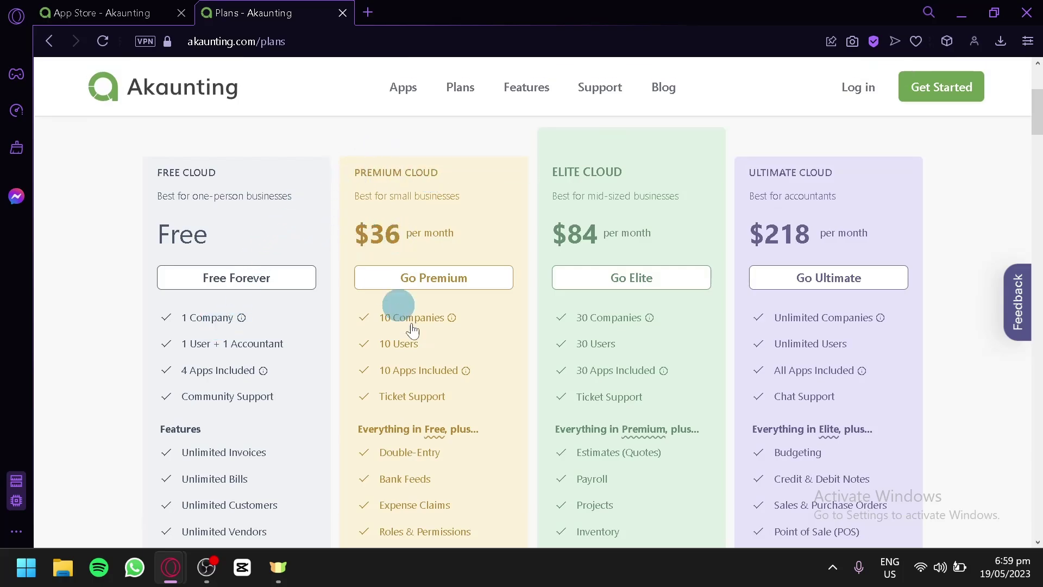
pyautogui.scroll(-2, 403, 304)
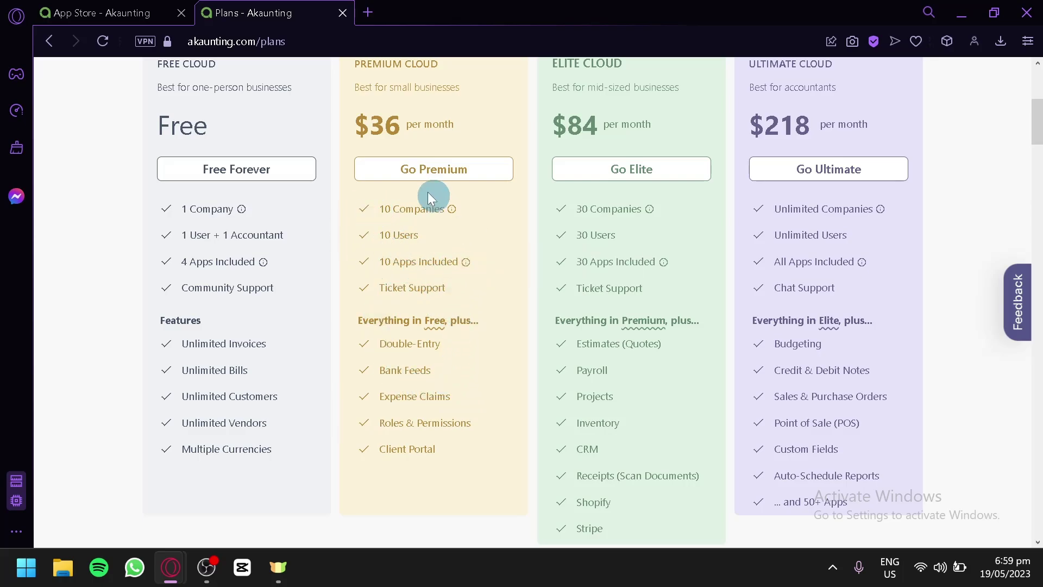
pyautogui.scroll(2, 509, 294)
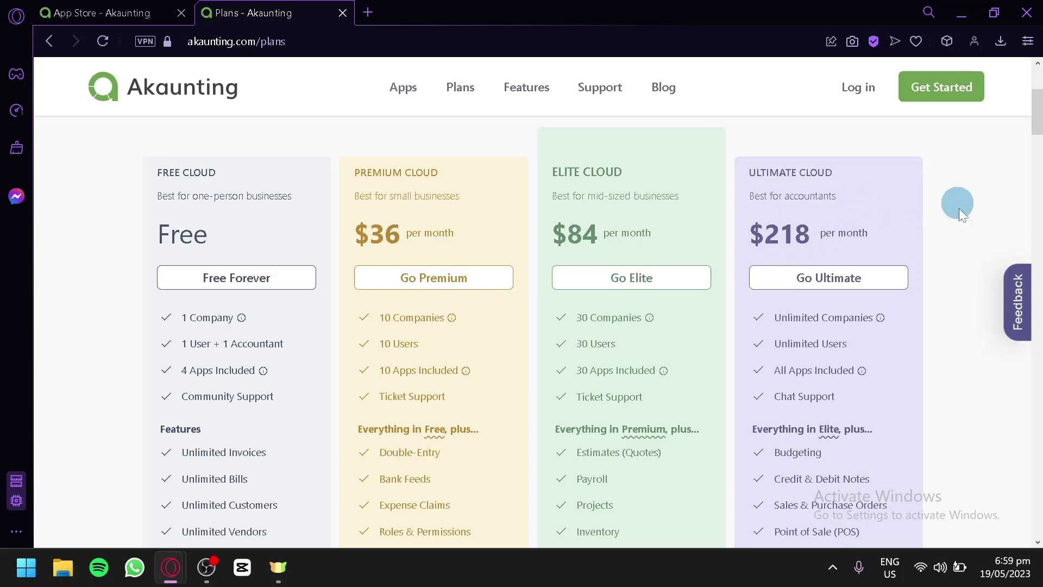
# Review the full feature lists of the Free, Premium, Elite and Ultimate Cloud plans
pyautogui.scroll(-2, 960, 208)
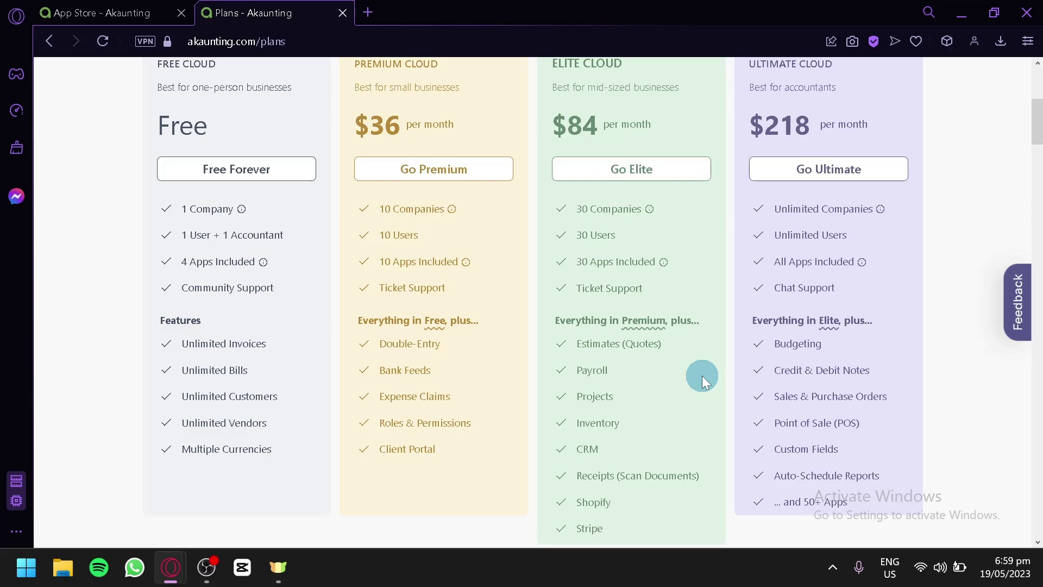
pyautogui.scroll(5, 702, 380)
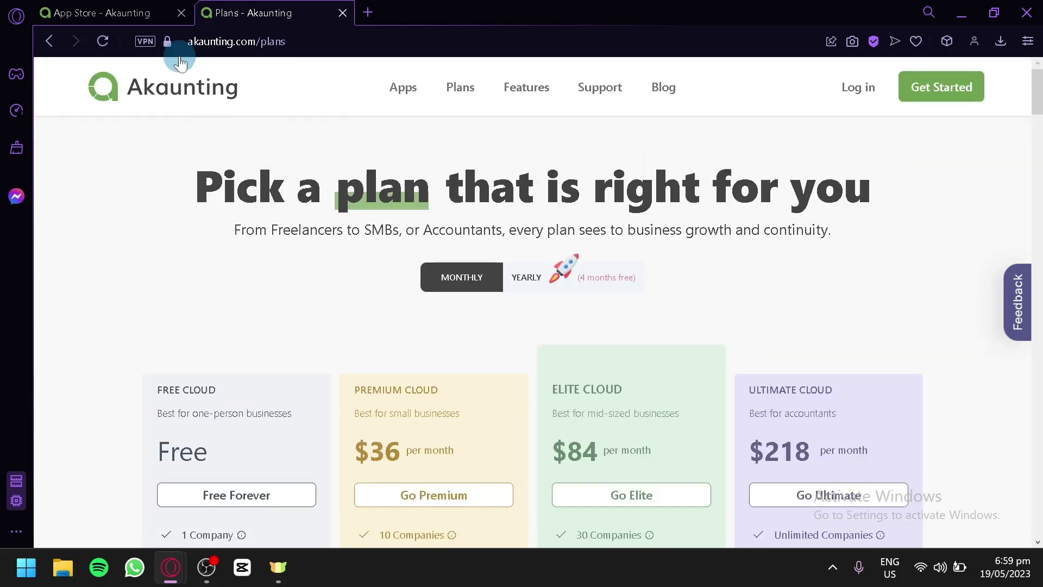
# Return to the Akaunting home page, get started with the free Cloud version and register an account through the sign-up form
pyautogui.click(113, 6)
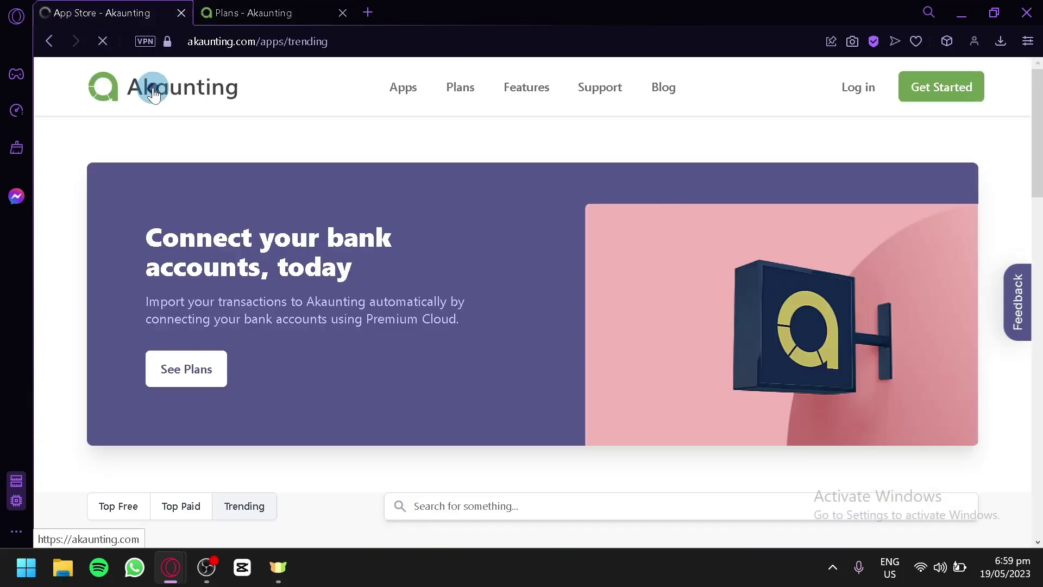
pyautogui.click(152, 89)
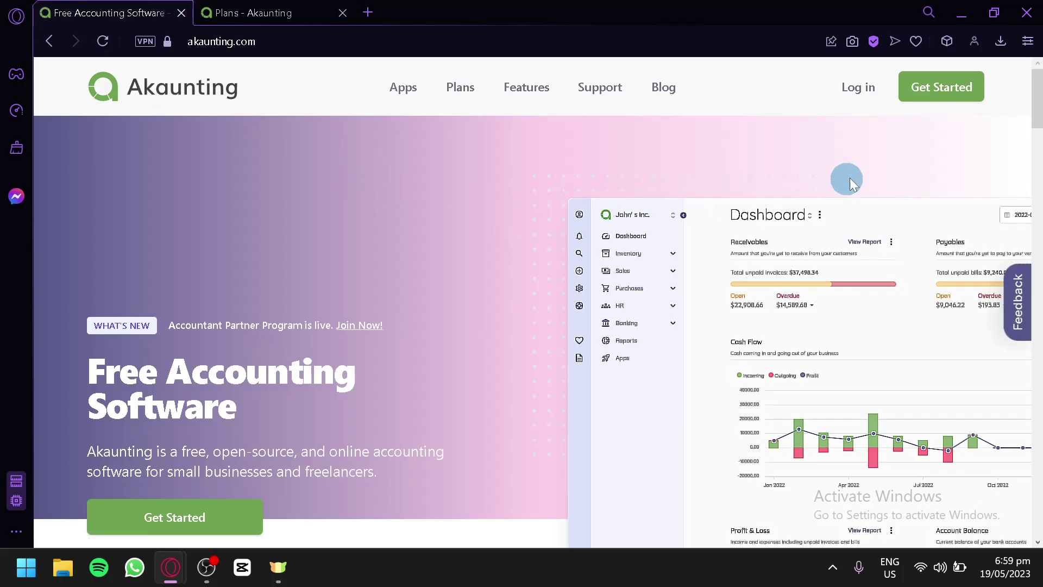
pyautogui.click(928, 91)
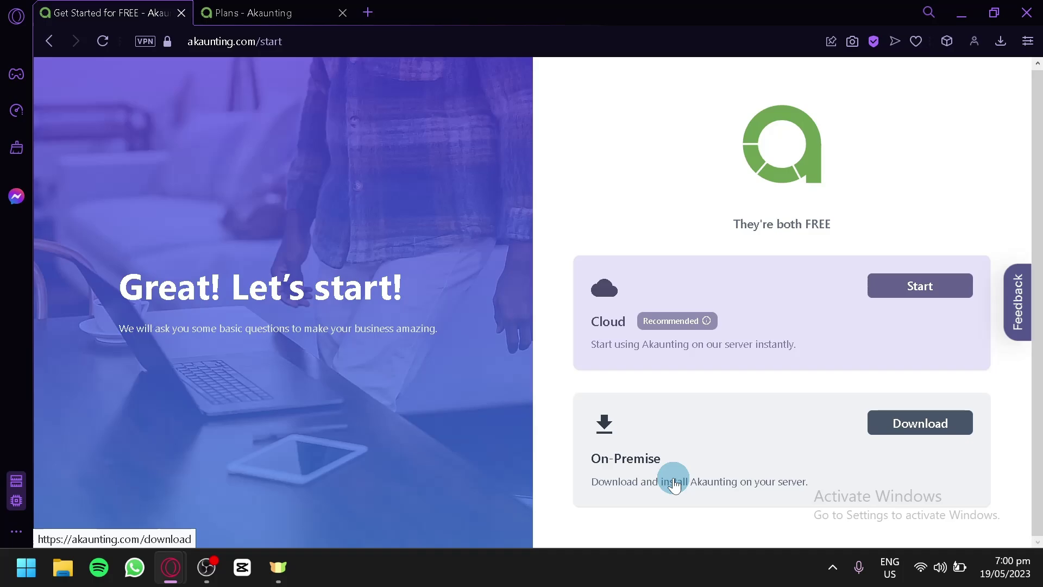
pyautogui.click(954, 287)
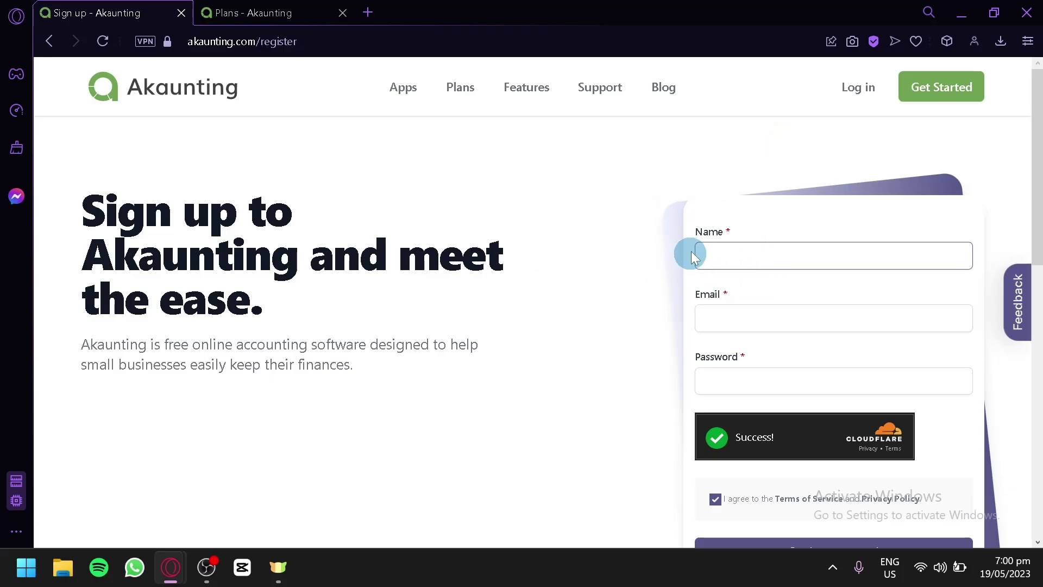
pyautogui.scroll(-2, 715, 228)
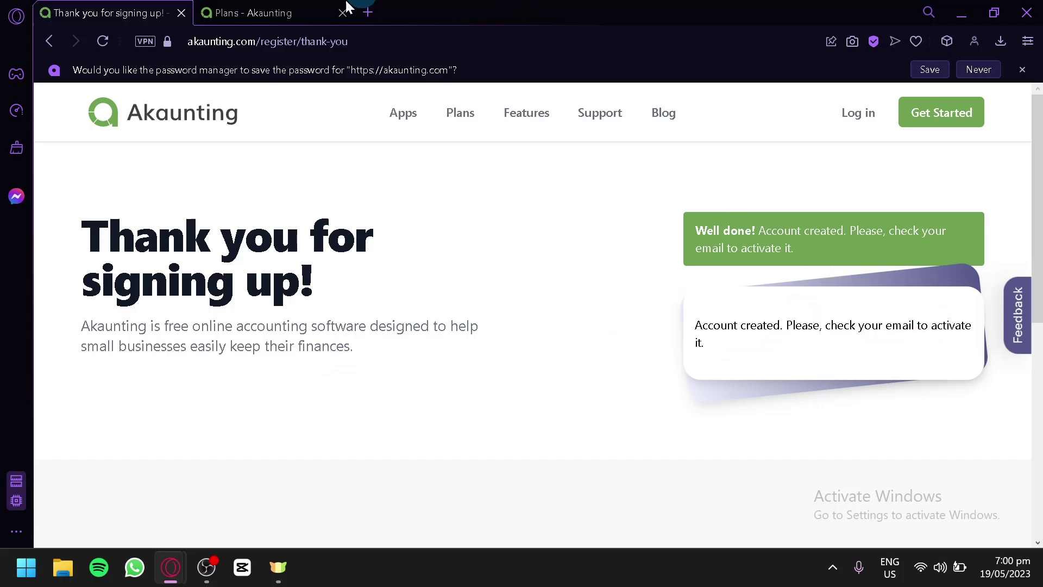
# Log in with the activated account and close the leftover sign-up confirmation page
pyautogui.click(274, 12)
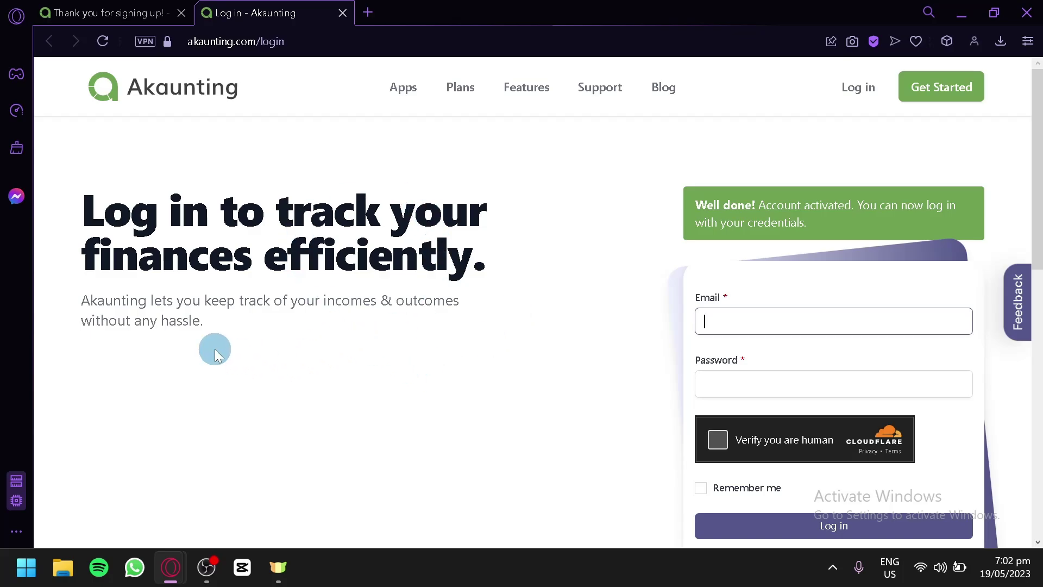
pyautogui.scroll(-2, 225, 345)
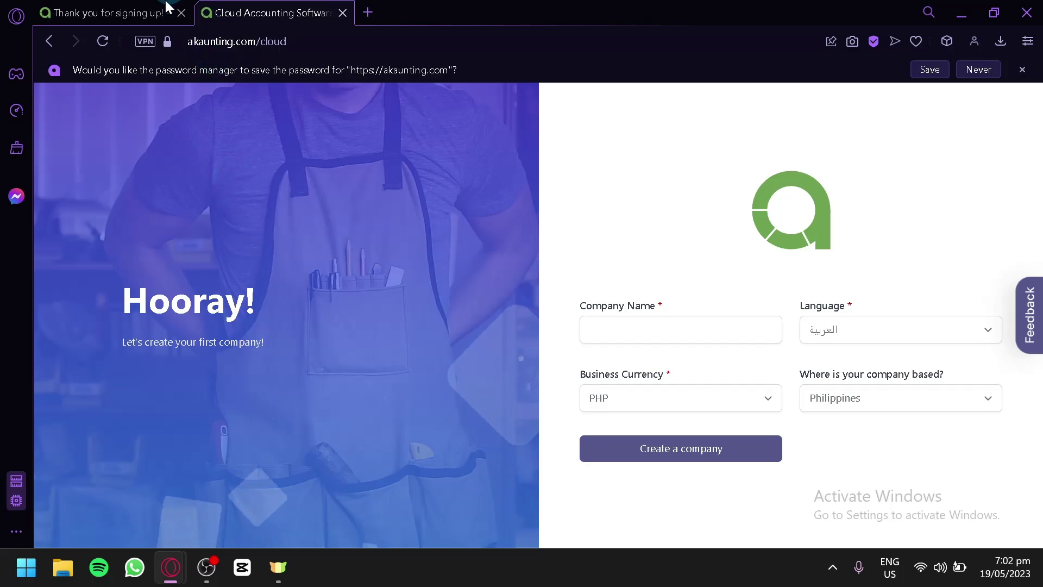
pyautogui.click(185, 15)
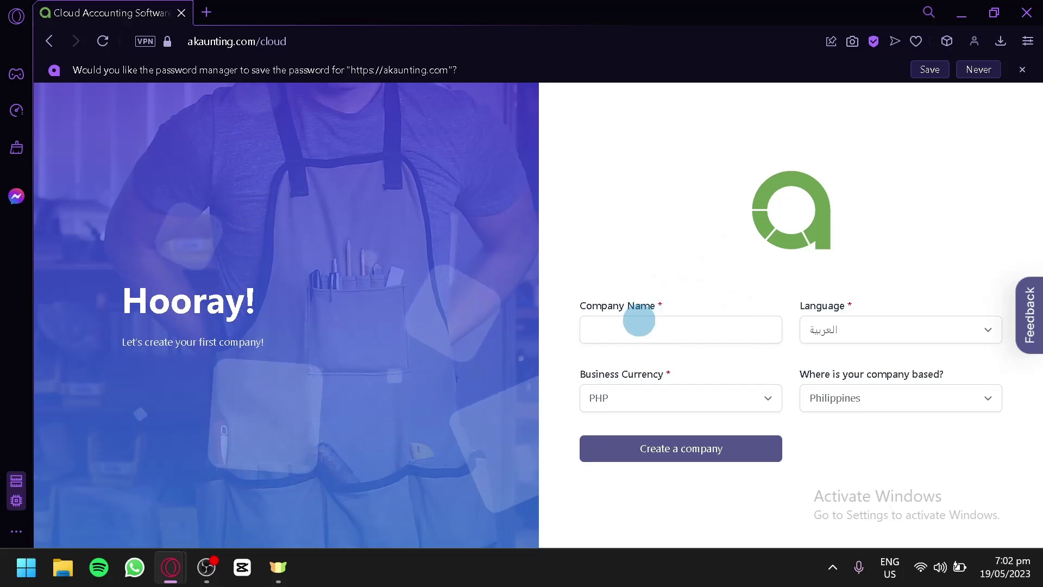
# Name the first company coffeeworld and set its language to English (US)
pyautogui.click(639, 322)
pyautogui.click(697, 370)
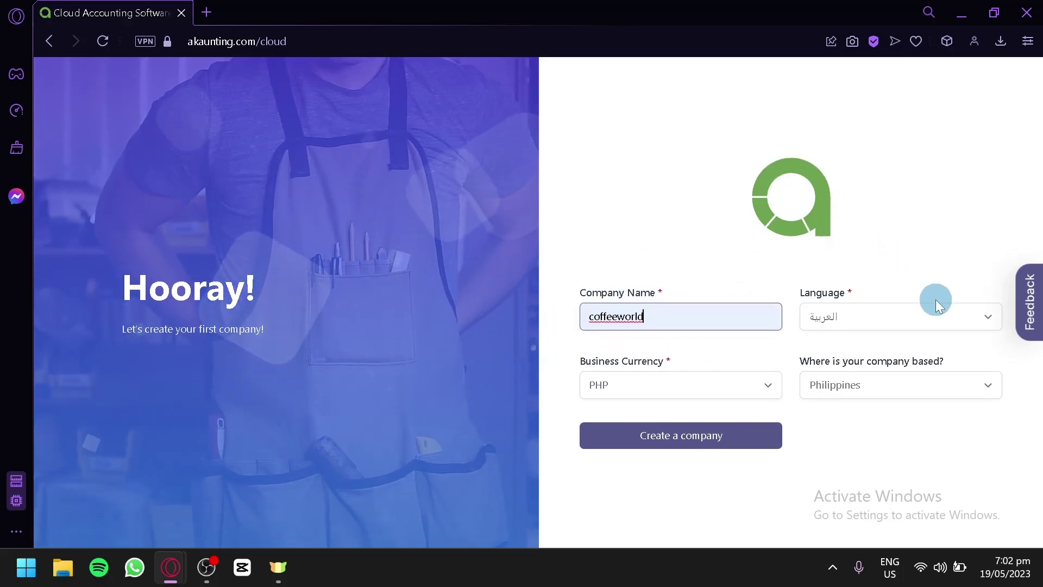
pyautogui.click(948, 317)
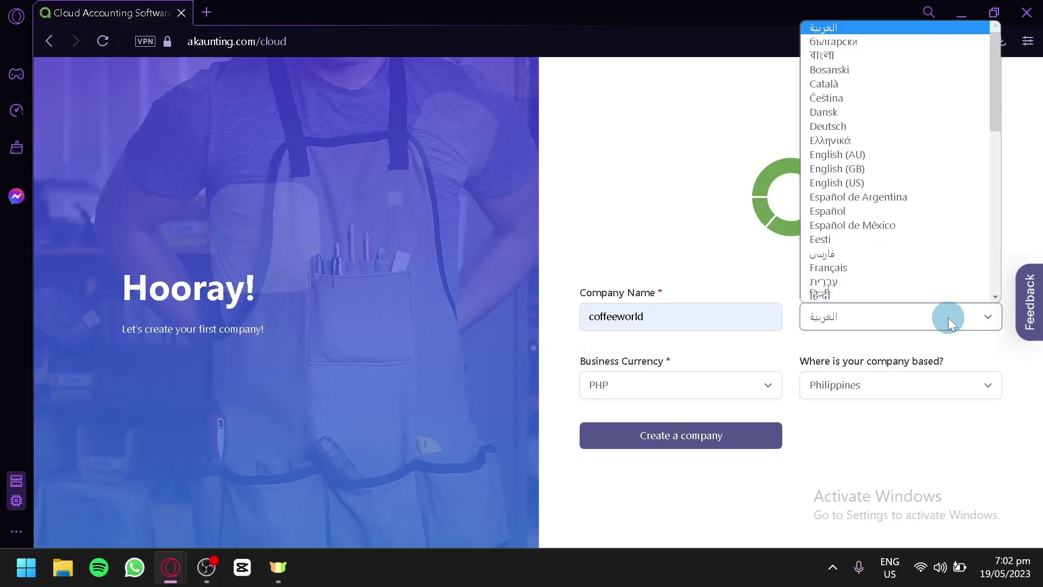
pyautogui.click(872, 183)
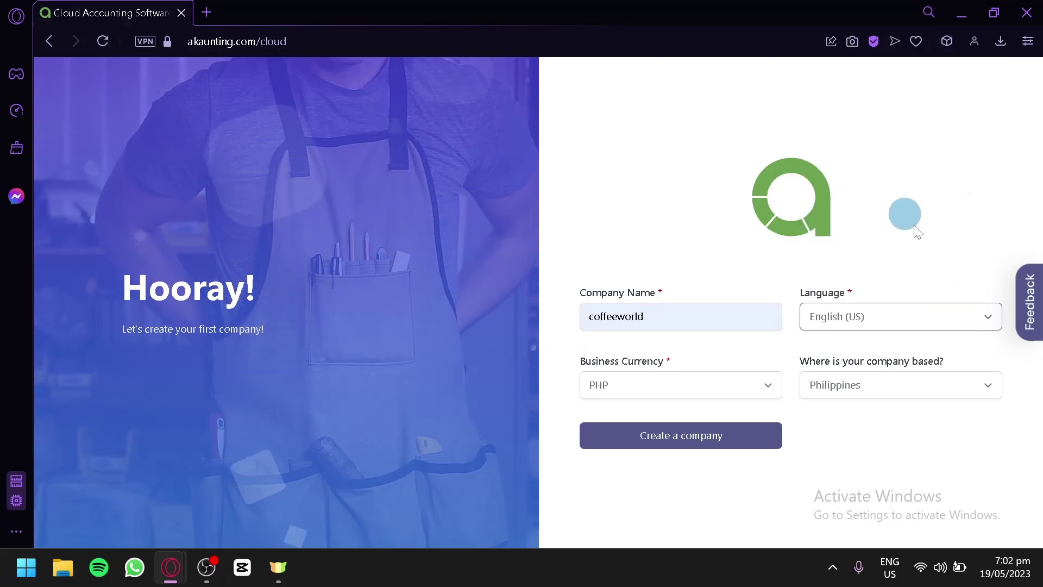
# Keep PHP as the business currency and Philippines as the country, and create the company
pyautogui.click(647, 382)
pyautogui.click(644, 385)
pyautogui.click(645, 384)
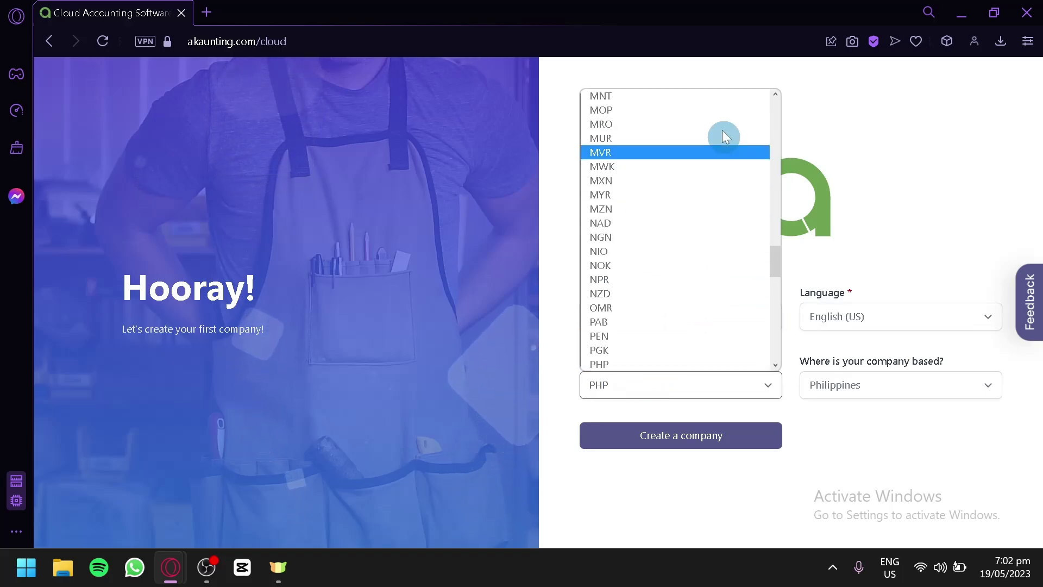
pyautogui.click(685, 387)
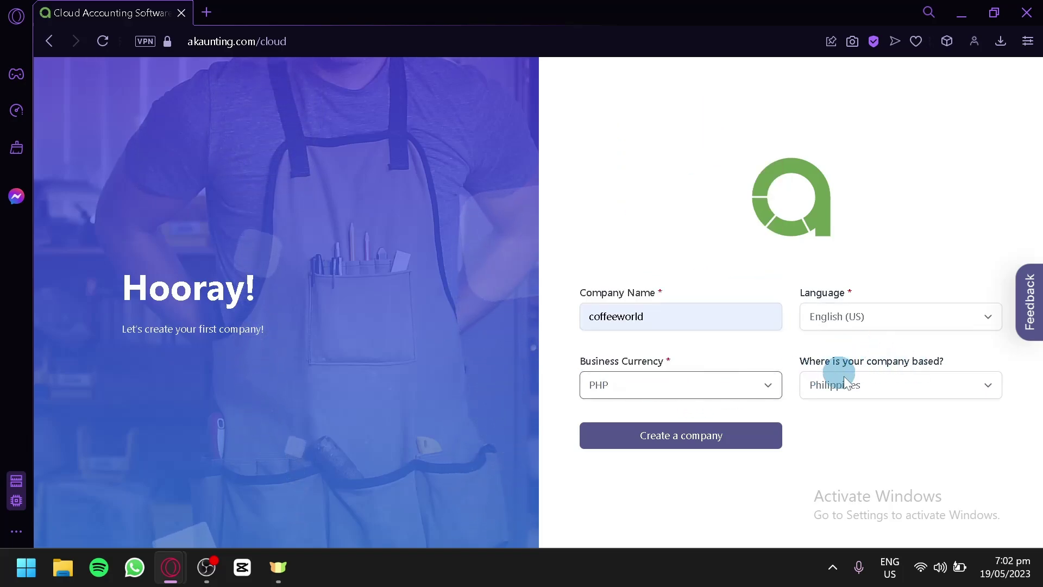
pyautogui.click(889, 387)
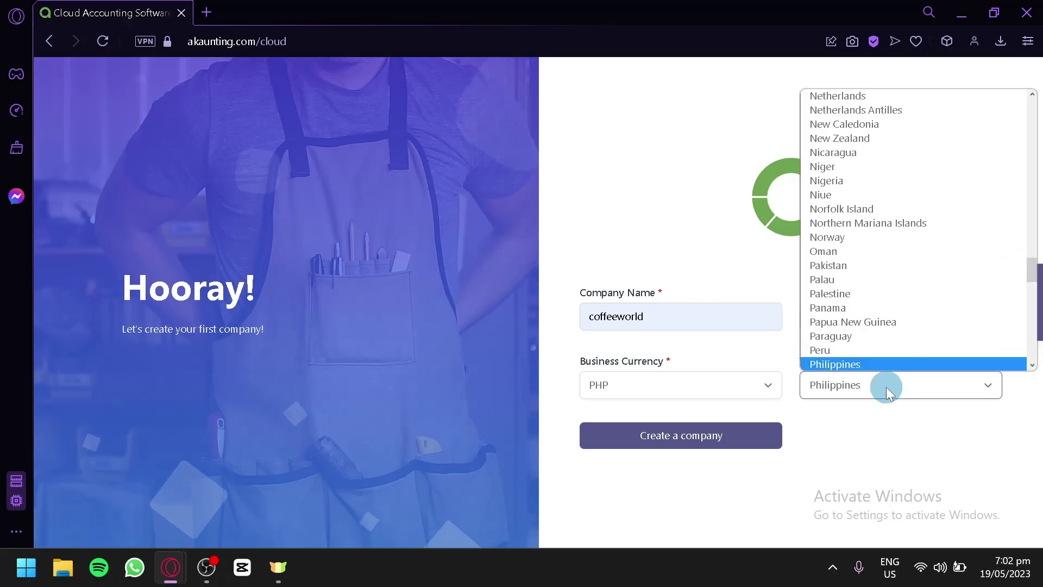
pyautogui.click(886, 387)
pyautogui.click(763, 434)
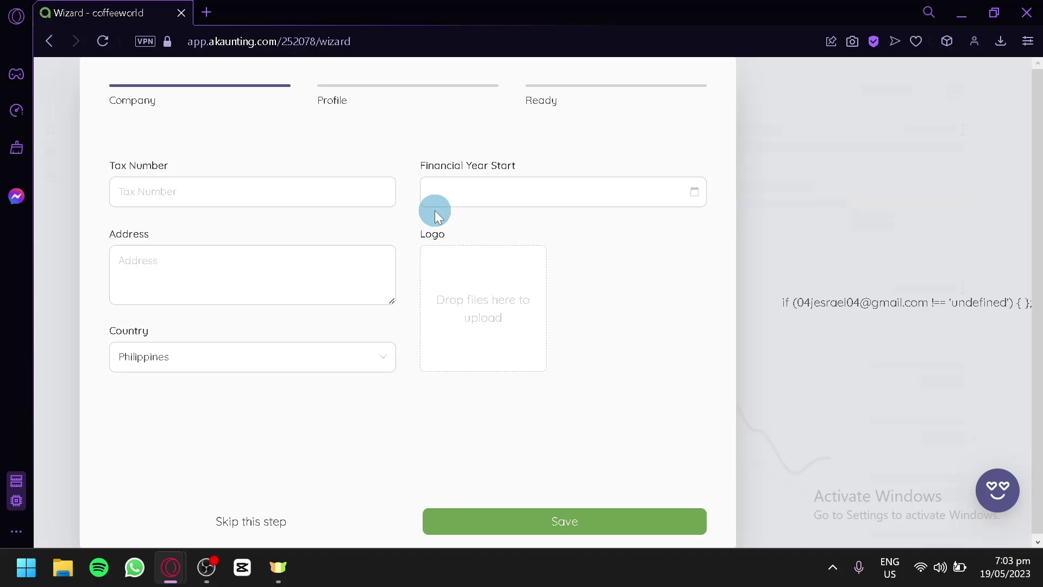
# Skip the company details and save the profile: Agriculture, Accountant / Bookkeeper, 1-2 years, 2 to 4 members, Spreadsheets and Word documents, Manage your inventory
pyautogui.click(259, 528)
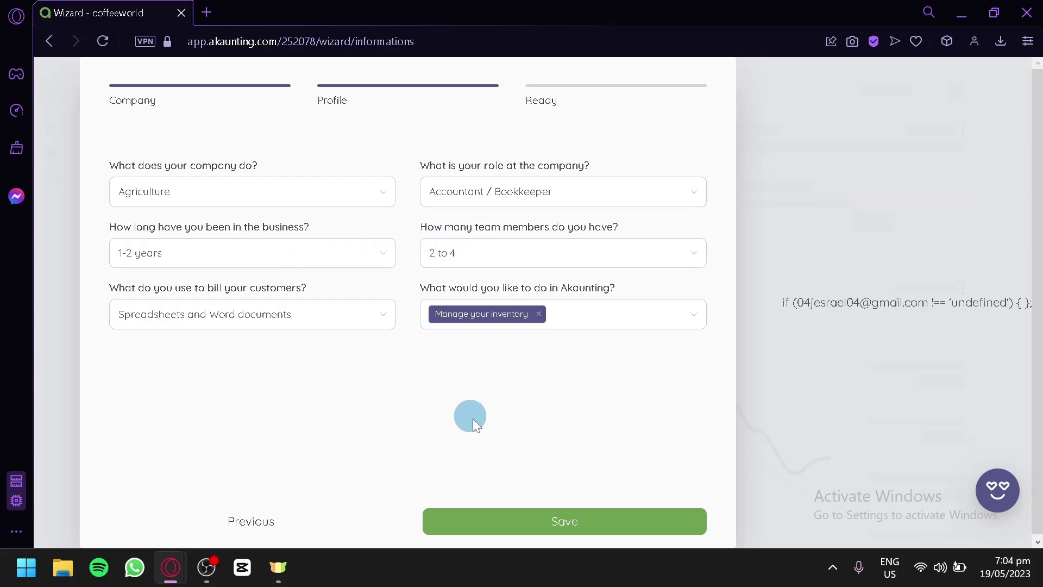
pyautogui.click(537, 524)
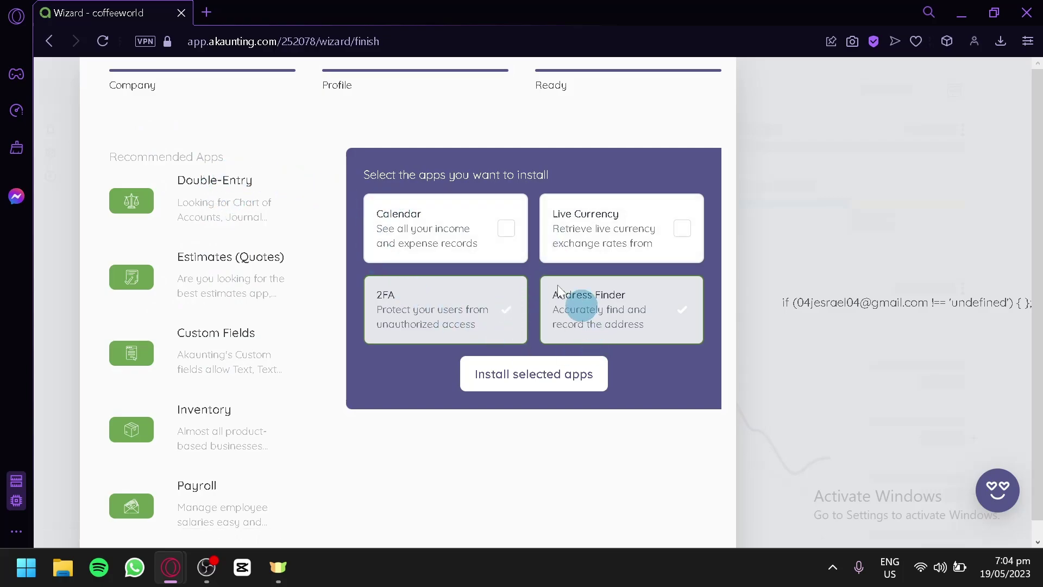
# Install the 2FA and Address Finder apps to finish the setup wizard, and go to the company dashboard
pyautogui.click(555, 385)
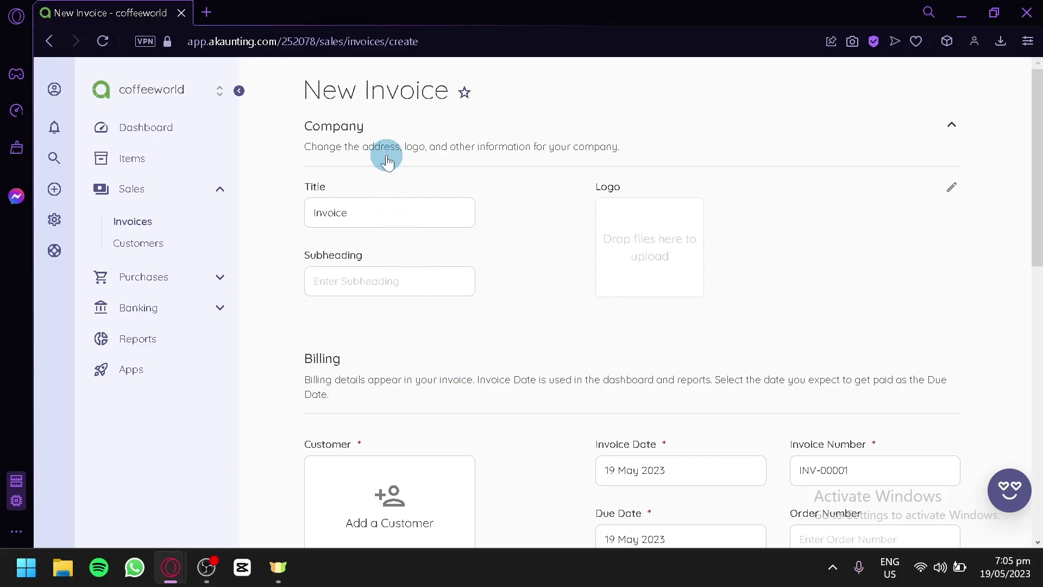
pyautogui.click(207, 135)
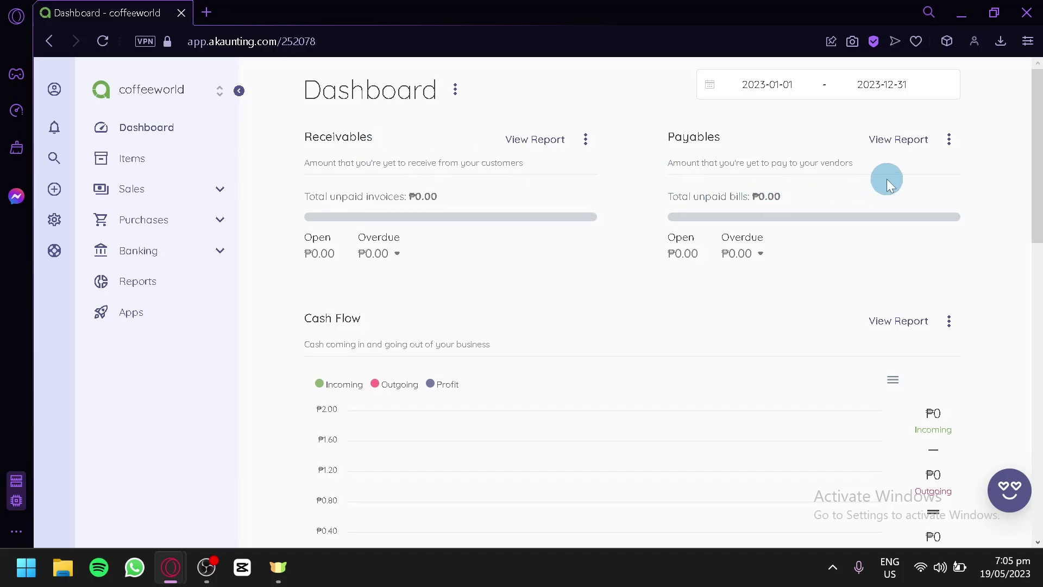
# Examine the dashboard's Payables options and its Cash Flow, Profit & Loss, Expenses By Category and Account Balance widgets
pyautogui.click(950, 140)
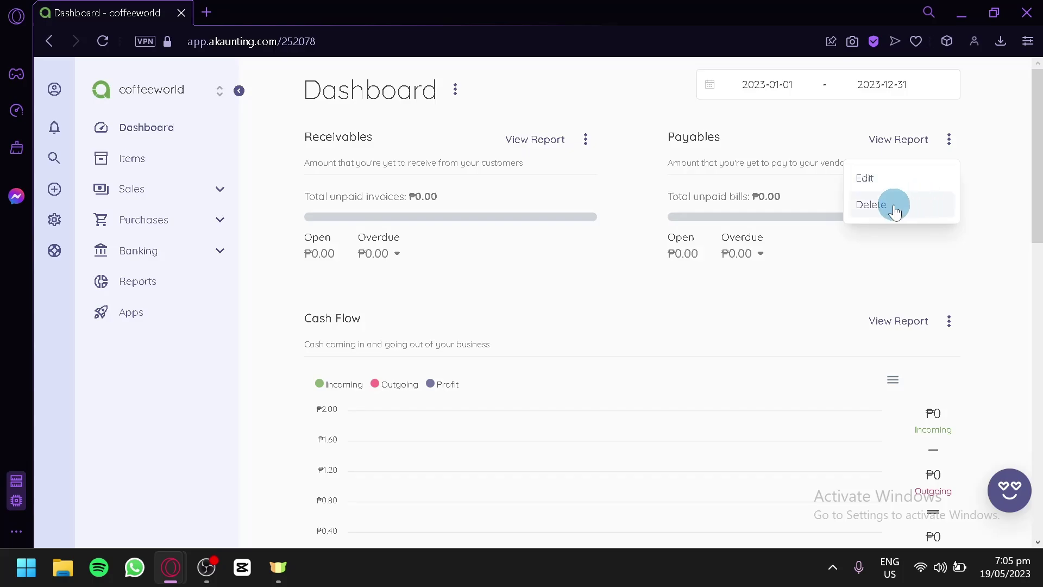
pyautogui.scroll(-2, 683, 303)
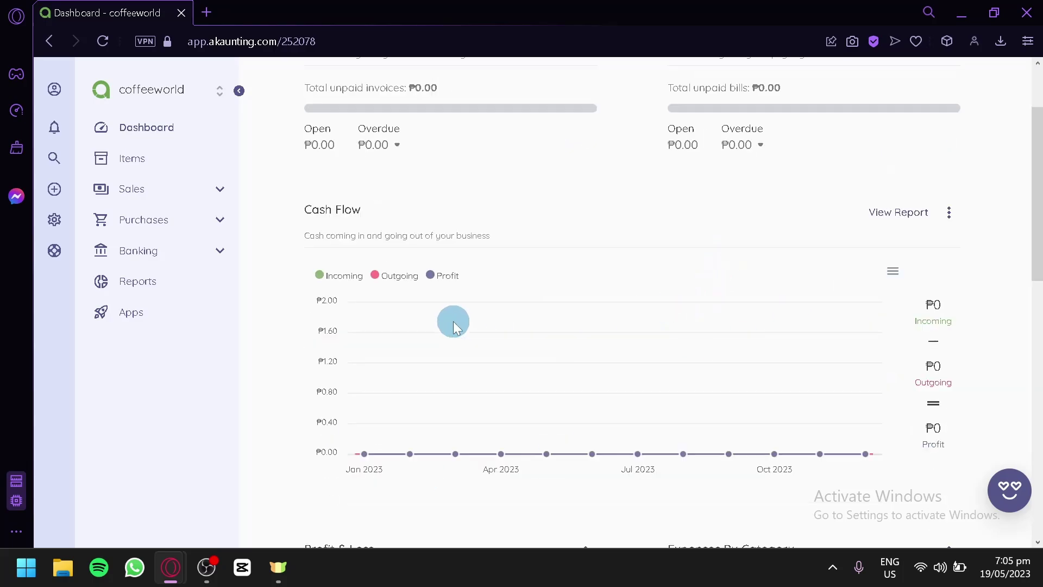
pyautogui.scroll(-6, 321, 305)
pyautogui.scroll(2, 434, 198)
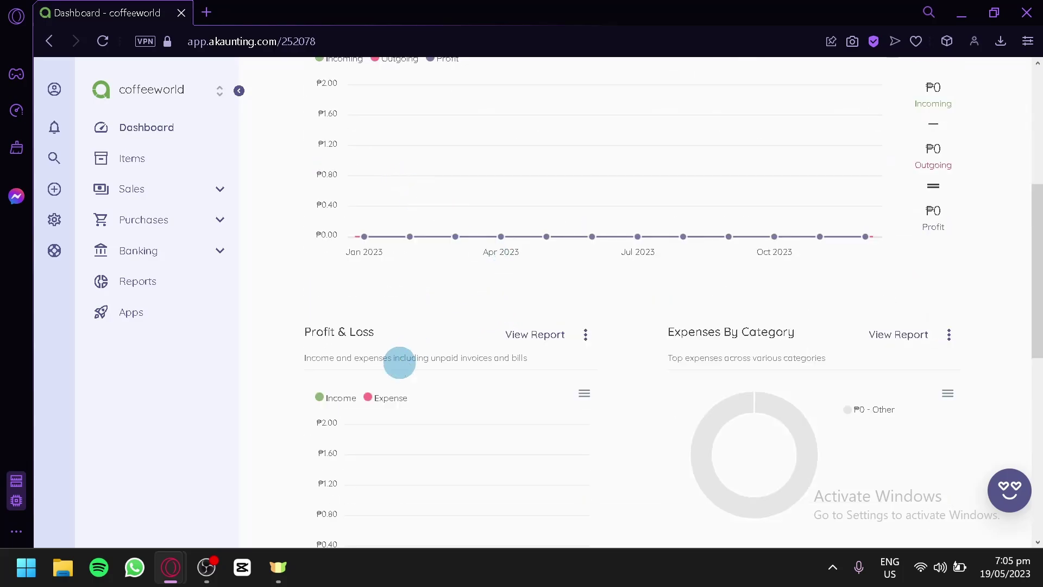
pyautogui.scroll(-2, 401, 361)
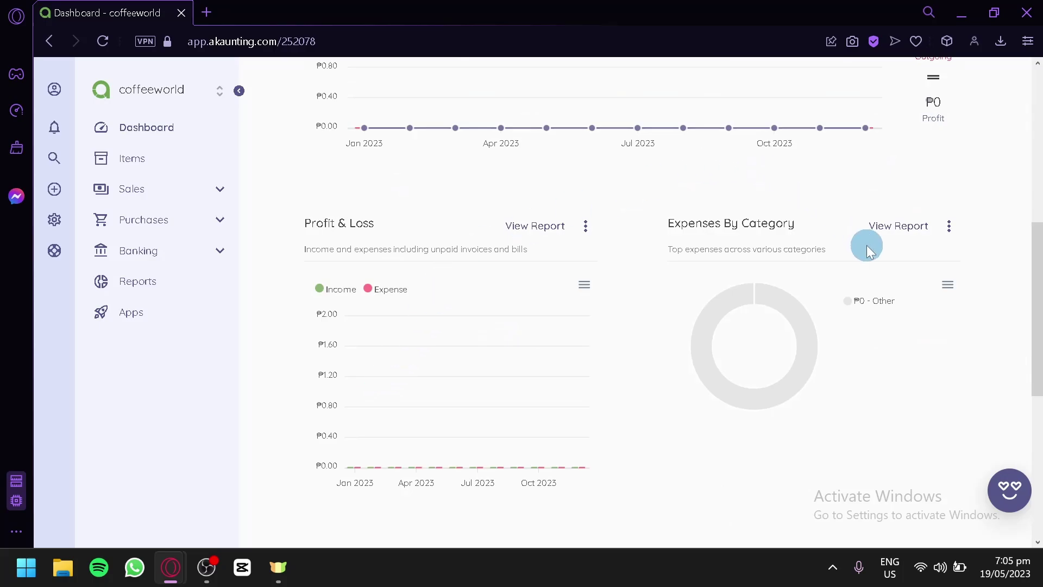
pyautogui.scroll(-6, 678, 252)
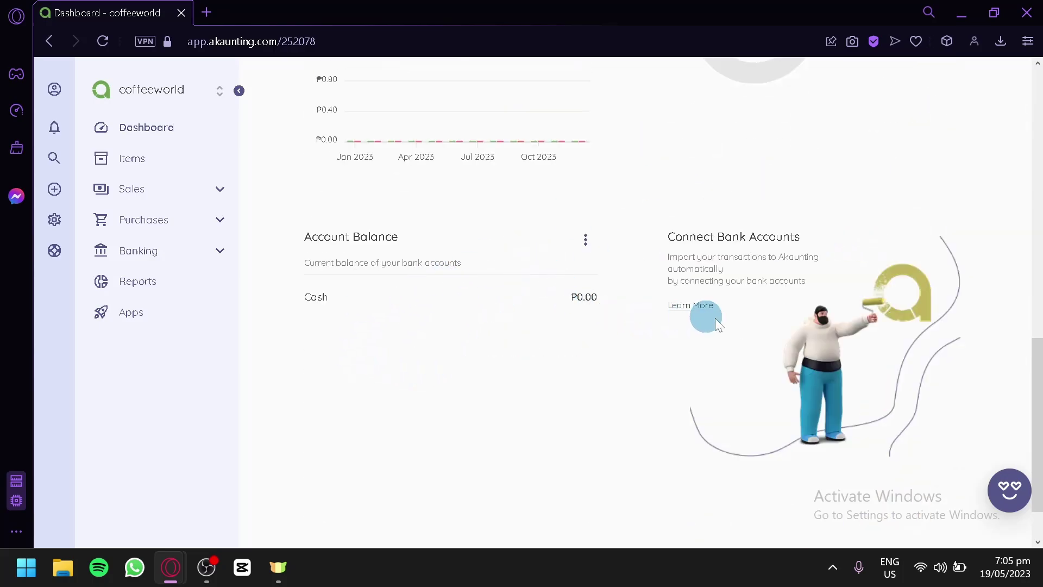
pyautogui.scroll(-1, 687, 292)
pyautogui.scroll(6, 687, 291)
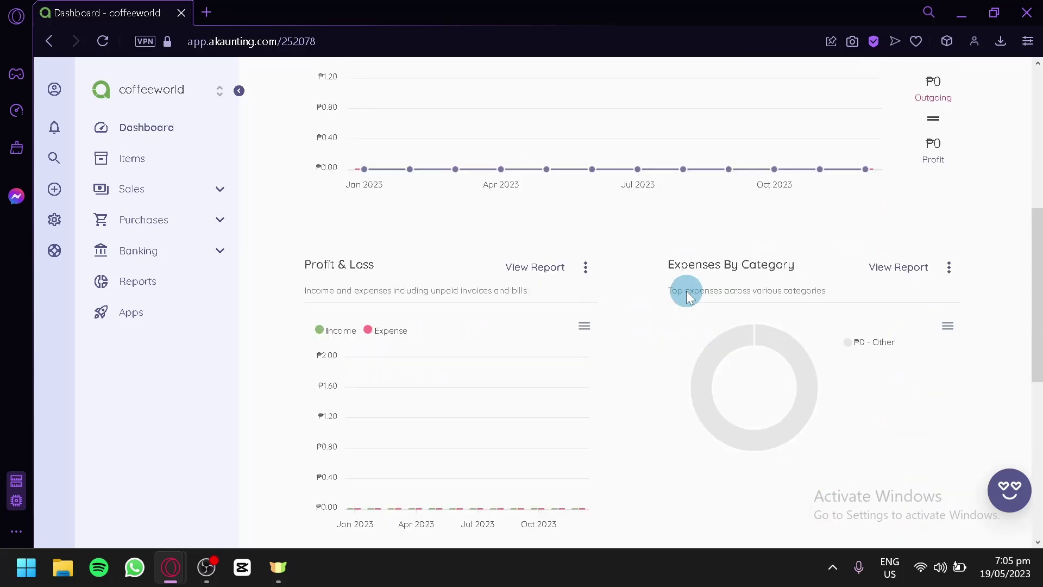
pyautogui.scroll(6, 687, 291)
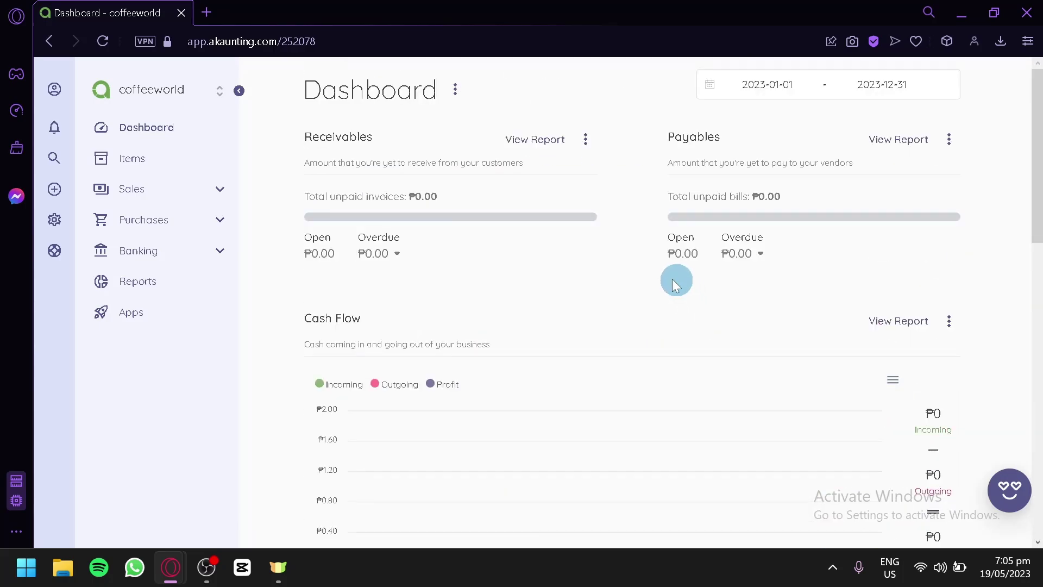
# Look through the name, type, width and sort fields for a new dashboard widget, cancel it, and review the other dashboard options
pyautogui.click(454, 90)
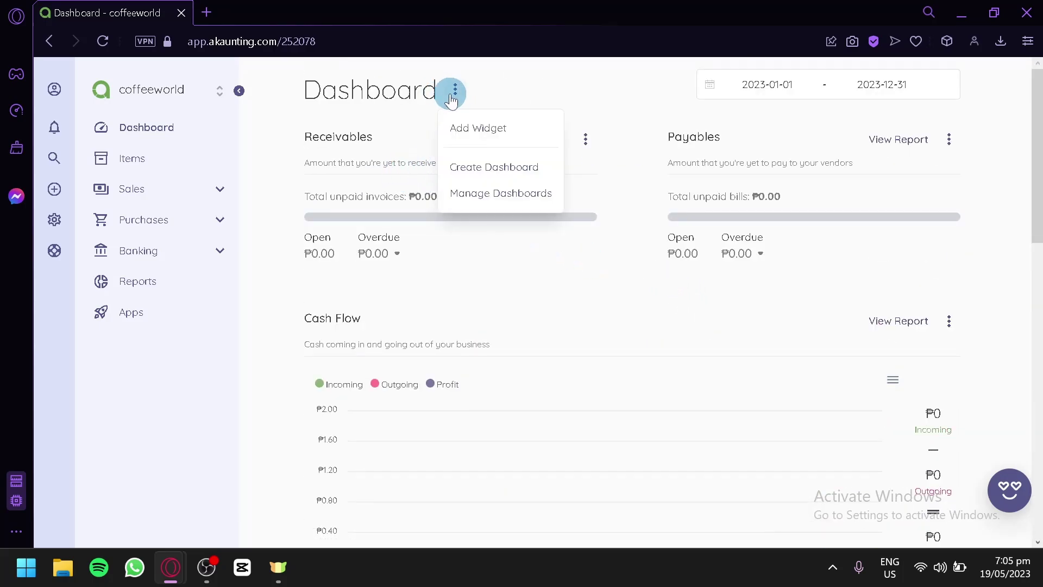
pyautogui.click(466, 134)
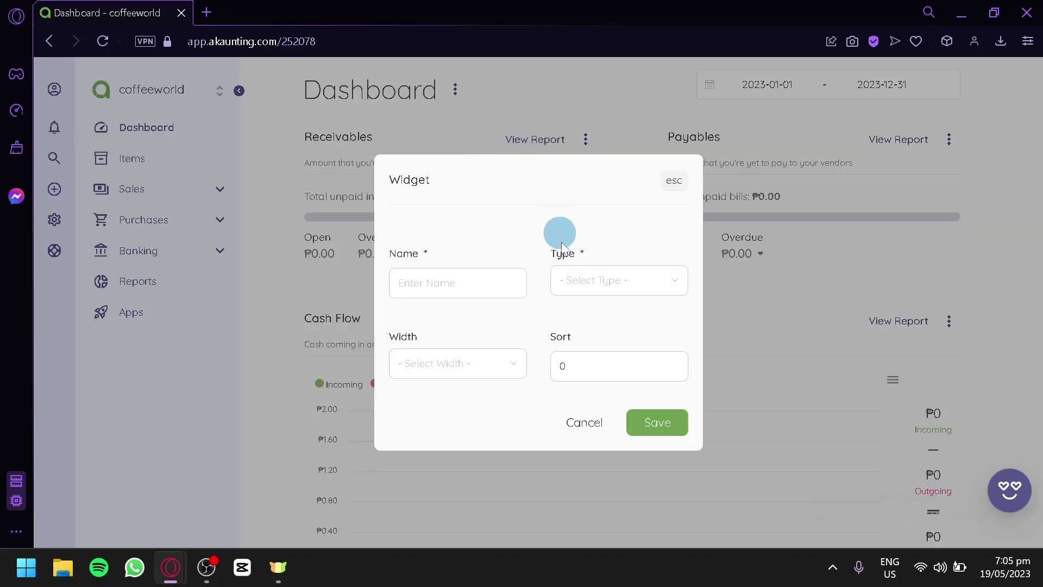
pyautogui.click(494, 280)
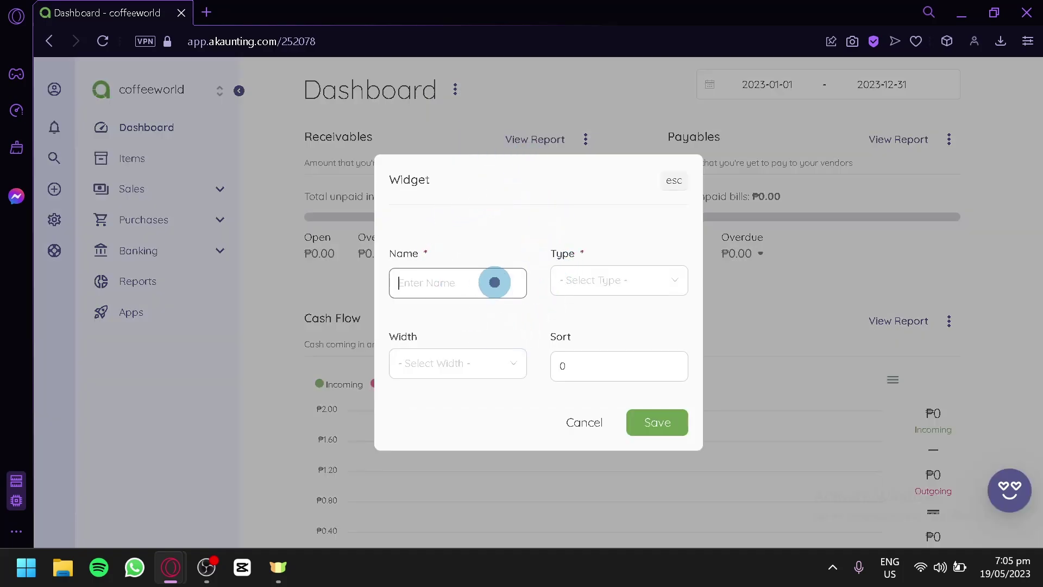
pyautogui.click(579, 293)
pyautogui.click(478, 354)
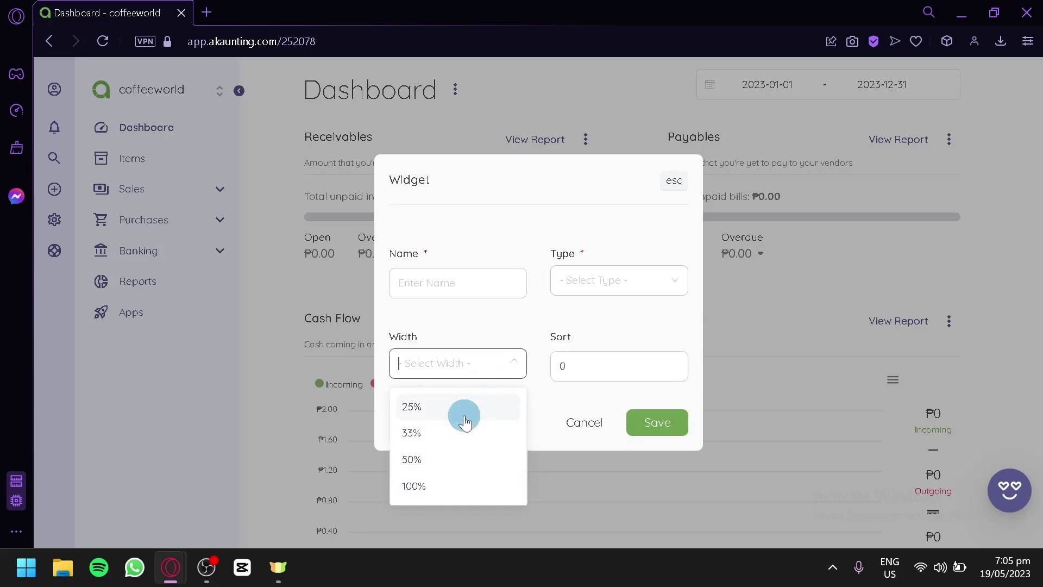
pyautogui.click(578, 364)
pyautogui.click(585, 422)
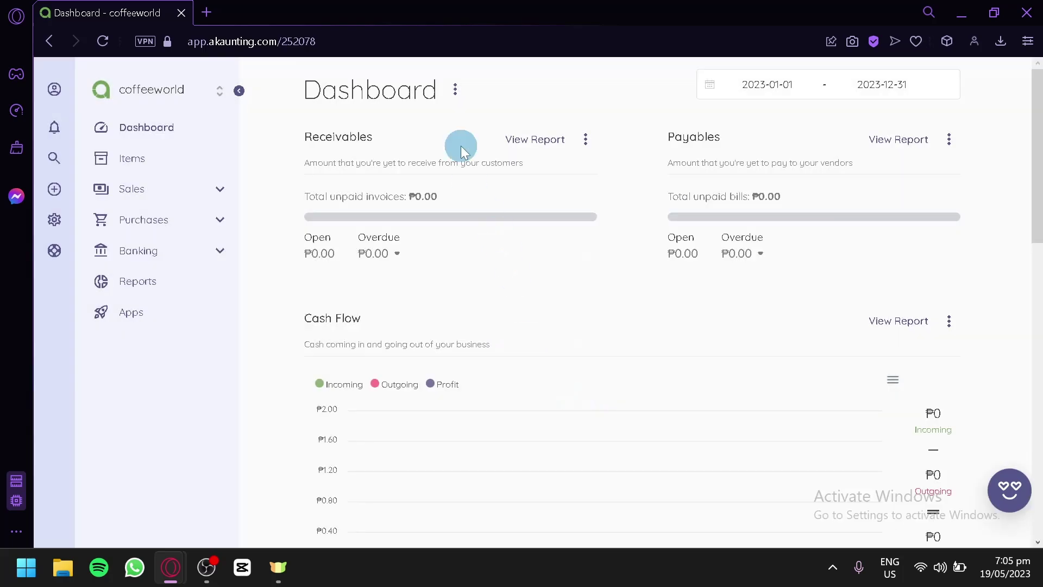
pyautogui.click(459, 93)
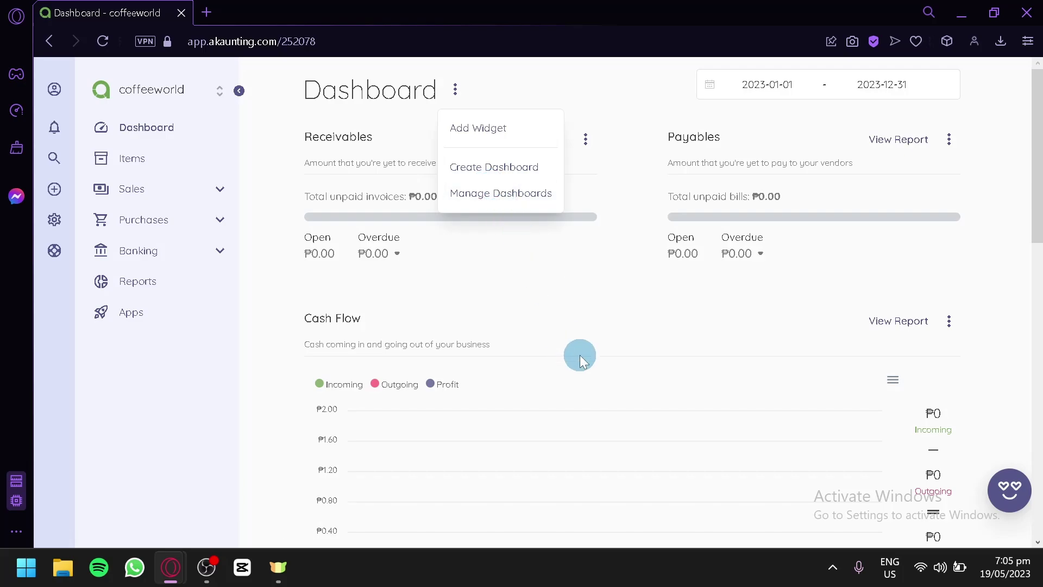
pyautogui.click(539, 313)
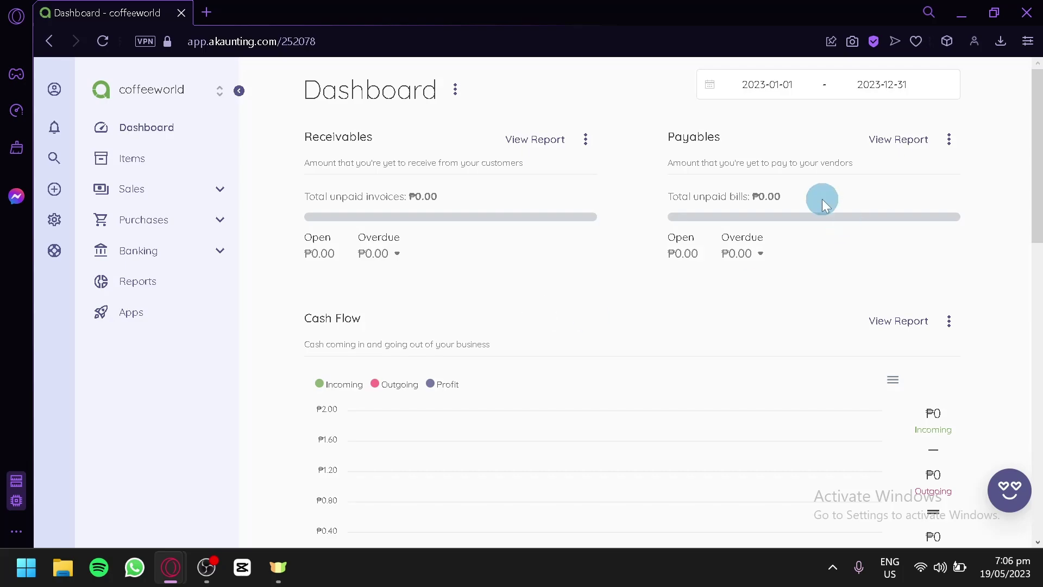
# Look through the available types for a new dashboard widget, including Receivables, Cash Flow and Currencies, and cancel the widget
pyautogui.click(455, 90)
pyautogui.click(478, 124)
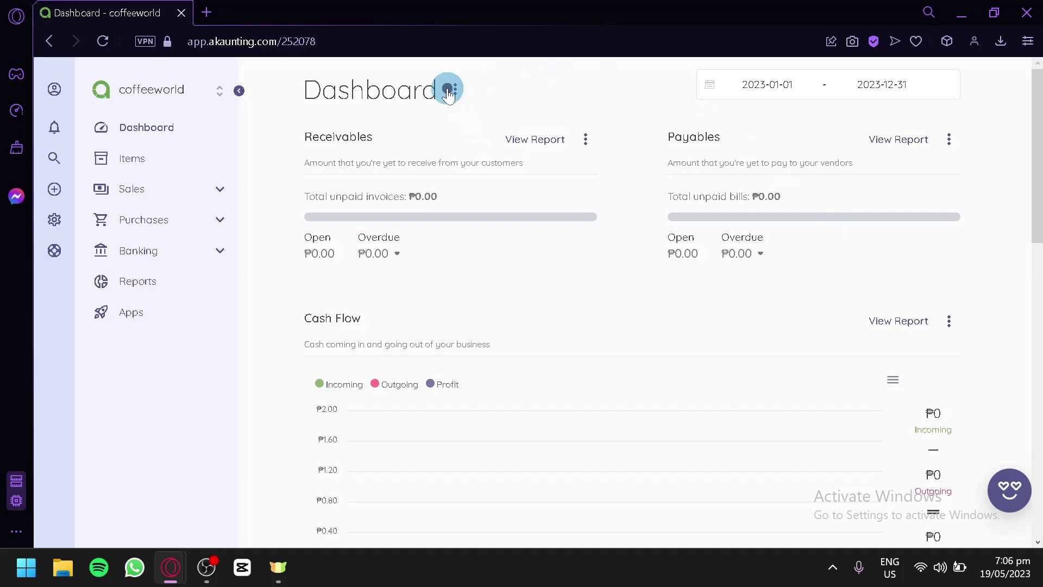
pyautogui.click(455, 90)
pyautogui.click(474, 128)
pyautogui.click(575, 282)
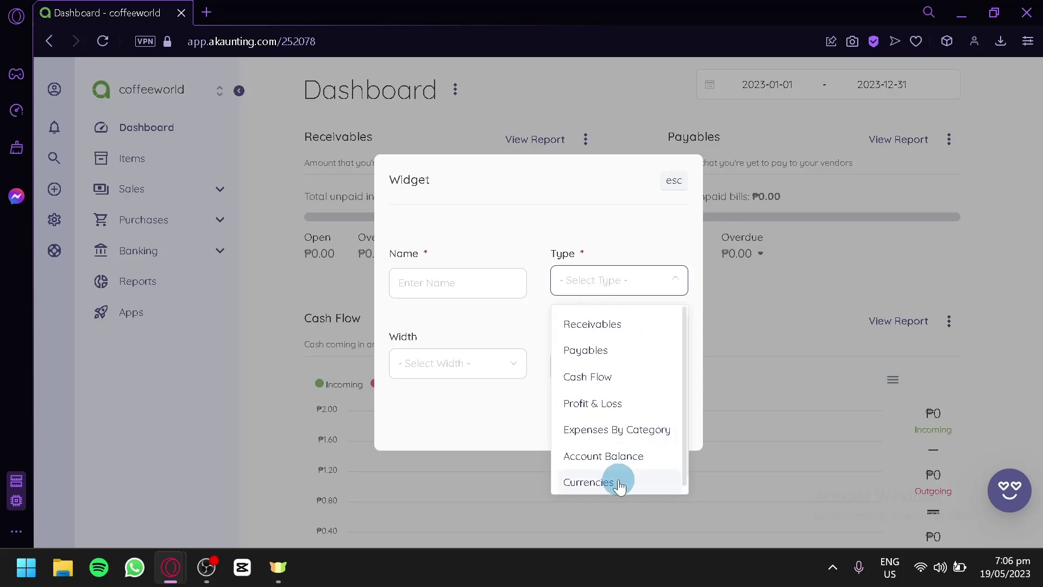
pyautogui.scroll(-1, 623, 474)
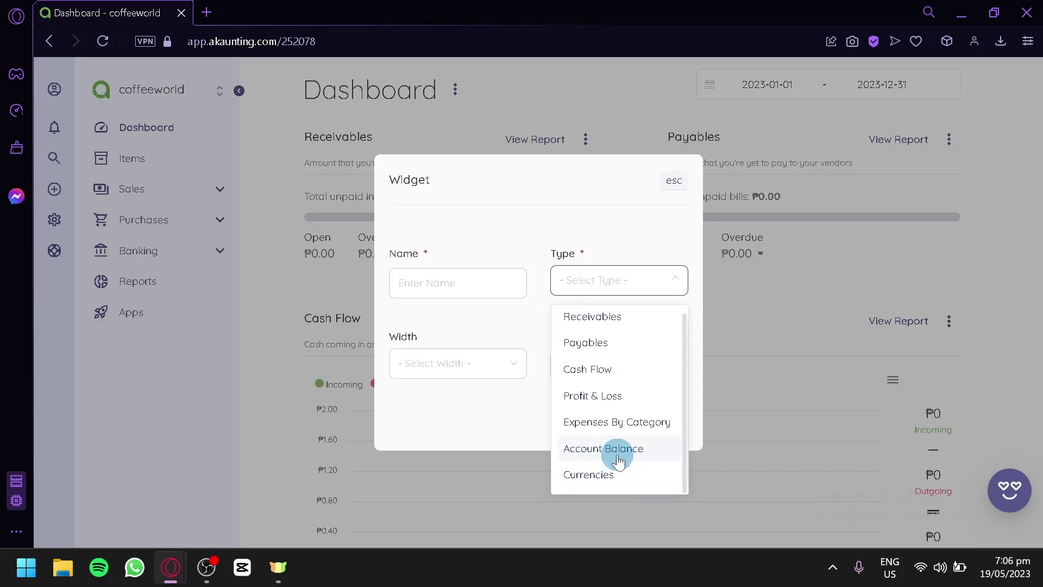
pyautogui.click(482, 421)
pyautogui.click(586, 423)
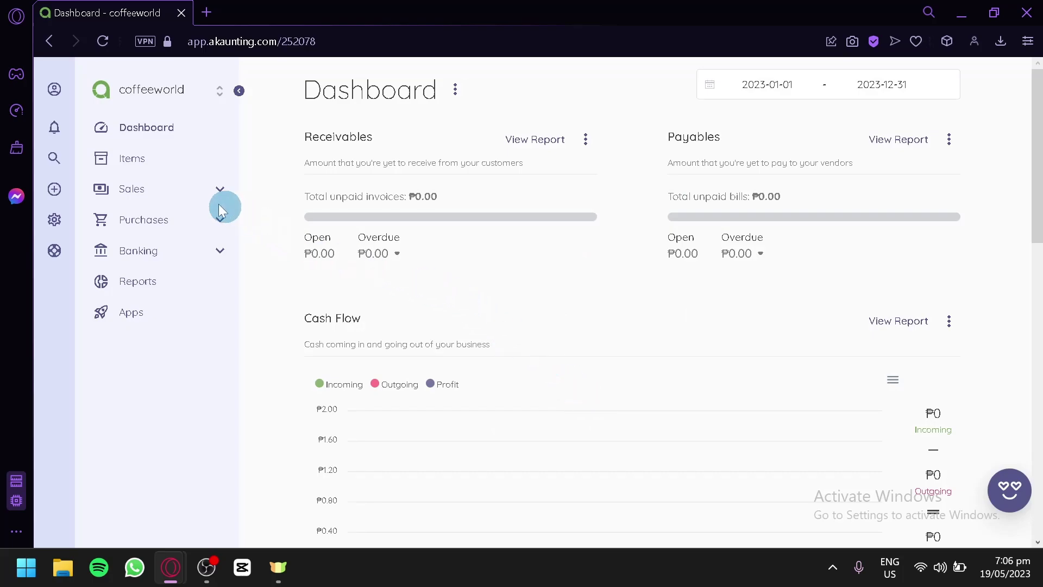
# Review the options on the Items page and on the Invoices page under Sales
pyautogui.click(127, 166)
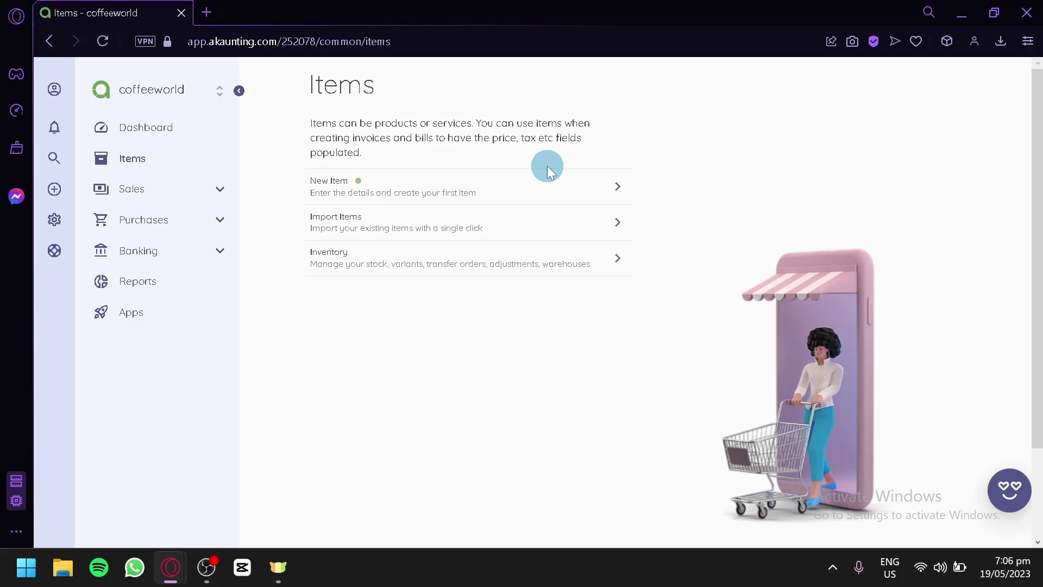
pyautogui.click(198, 191)
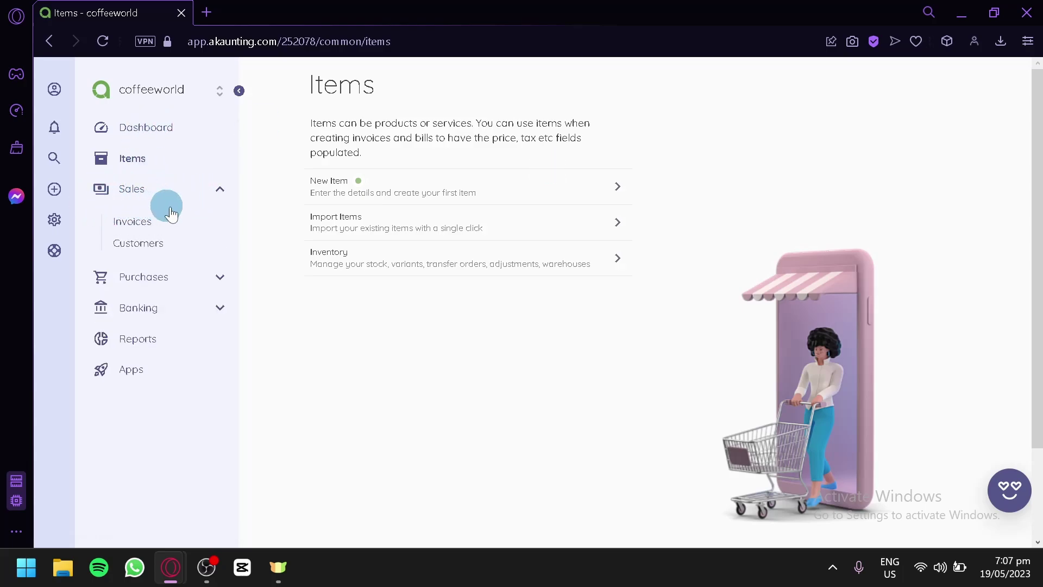
pyautogui.click(130, 228)
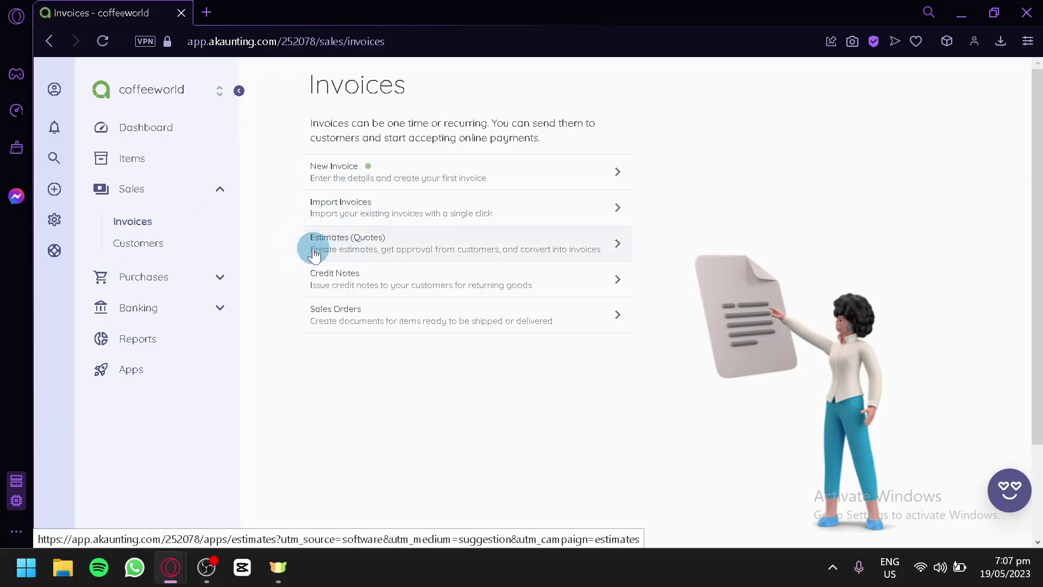
# Examine the new invoice form's company, billing, item, total, notes and advanced sections
pyautogui.click(531, 170)
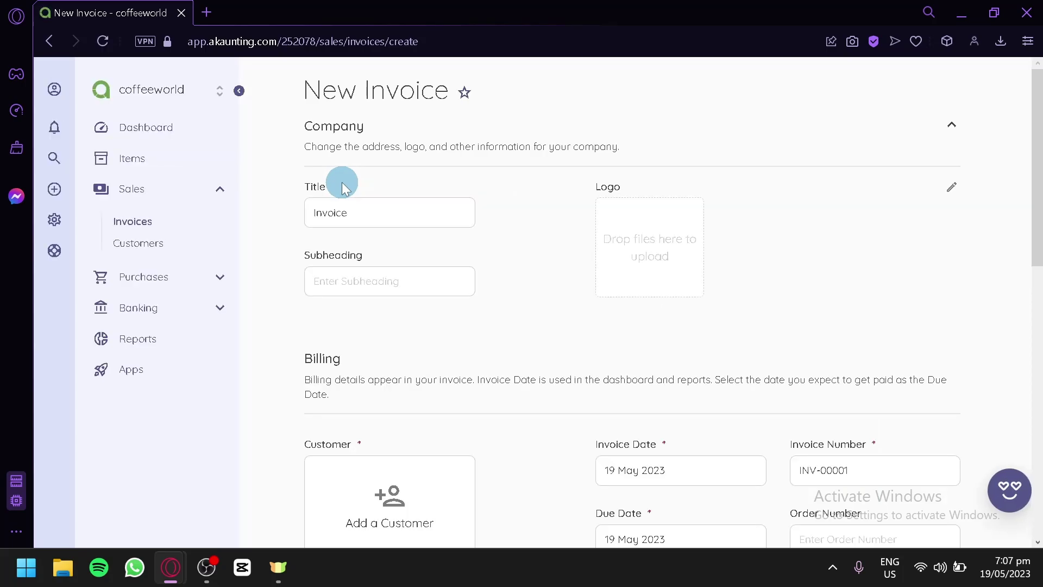
pyautogui.click(398, 212)
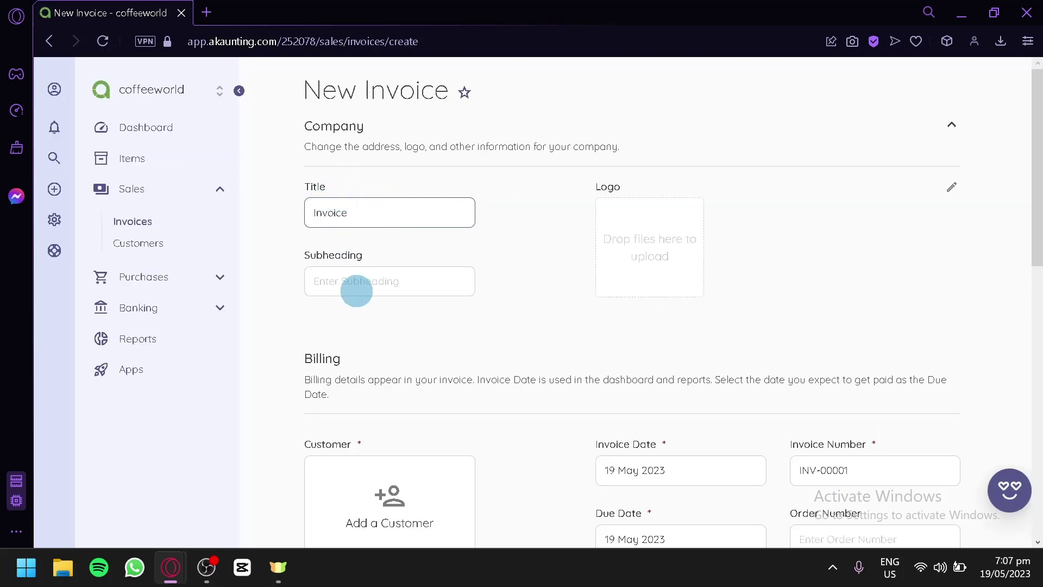
pyautogui.click(356, 292)
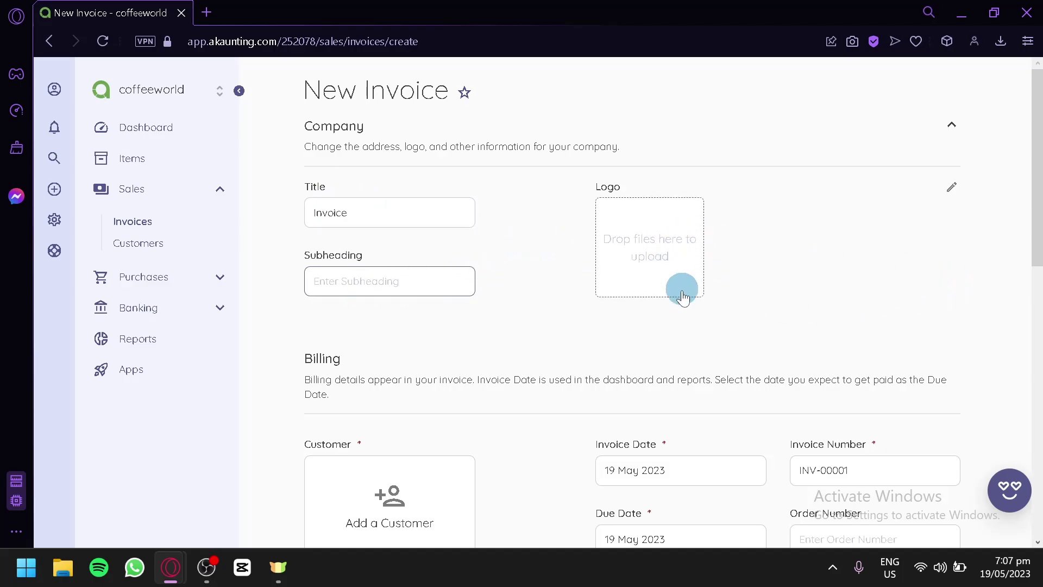
pyautogui.scroll(-4, 679, 294)
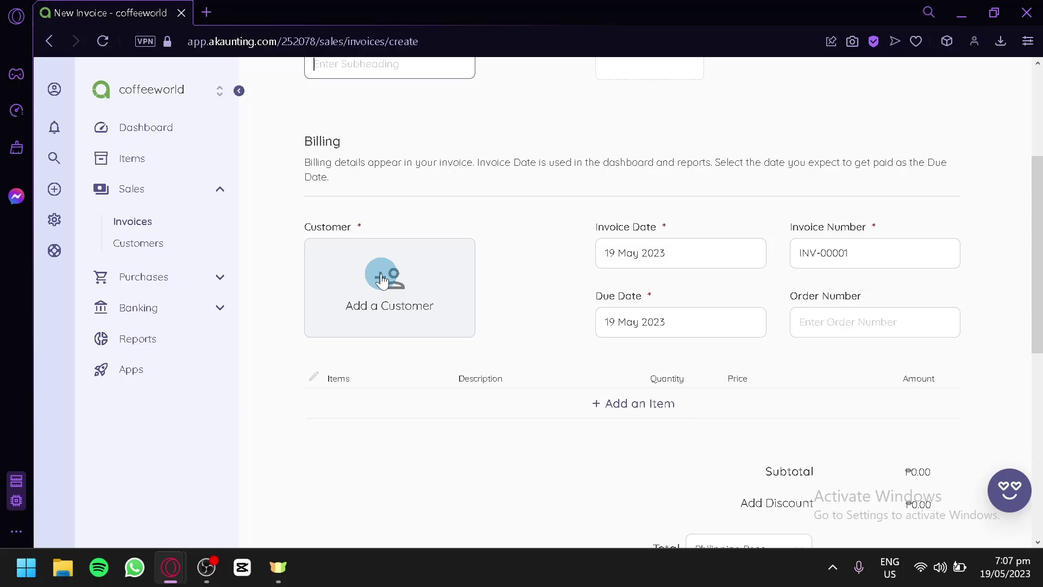
pyautogui.click(618, 412)
pyautogui.scroll(-2, 439, 416)
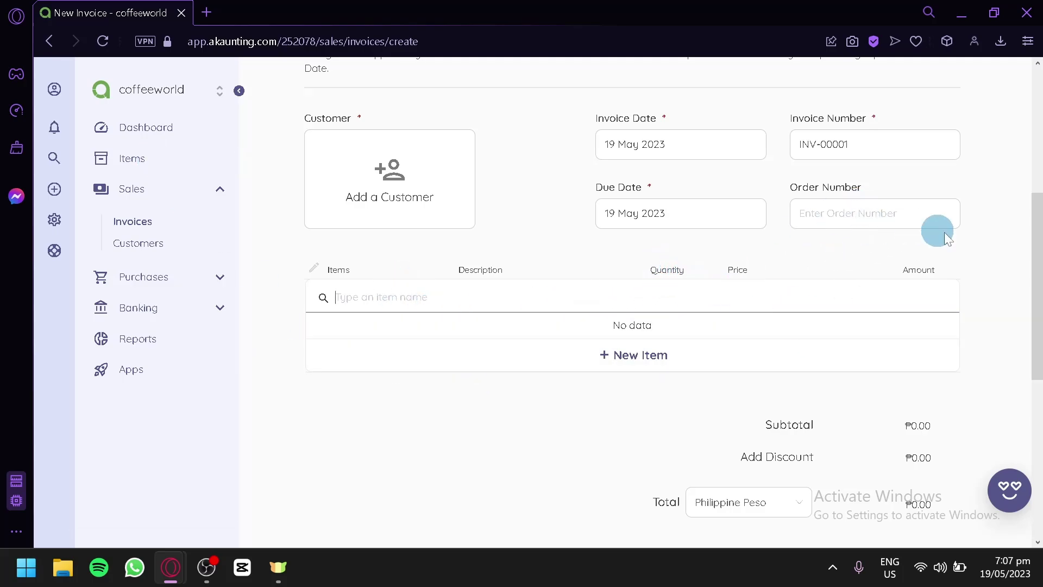
pyautogui.scroll(-6, 951, 250)
pyautogui.scroll(2, 964, 272)
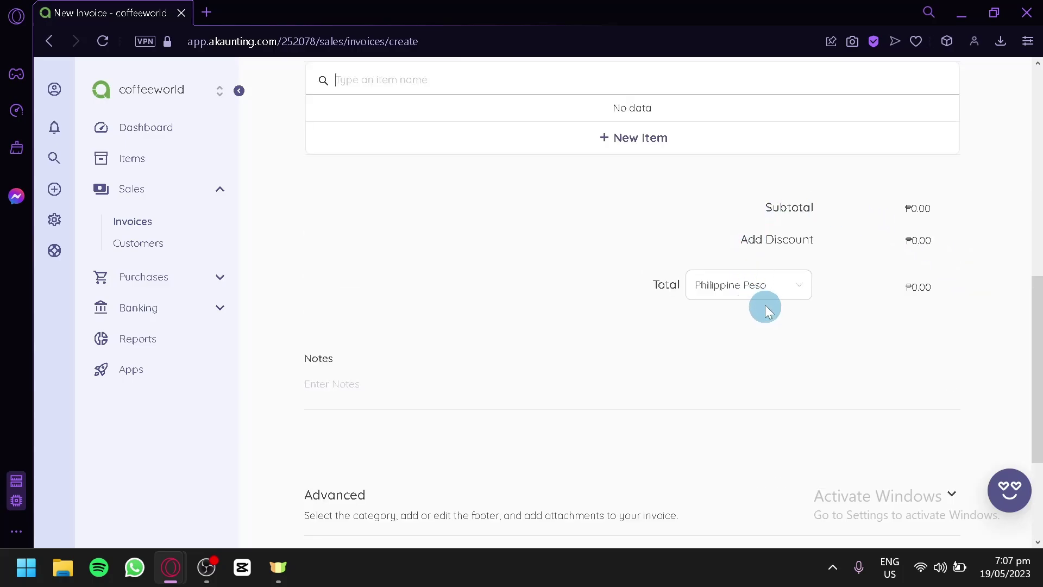
pyautogui.scroll(-2, 917, 243)
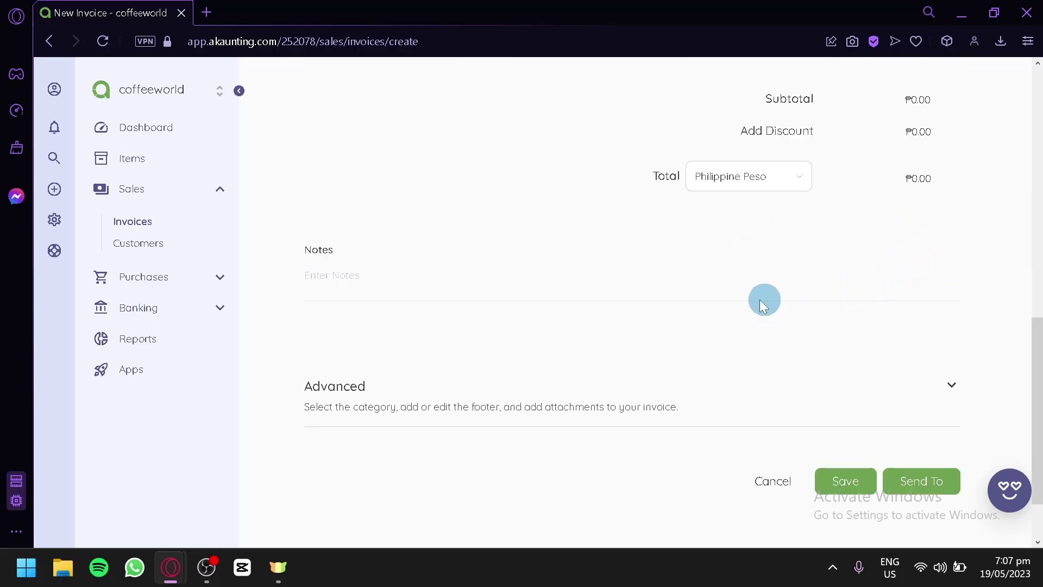
pyautogui.scroll(-2, 652, 408)
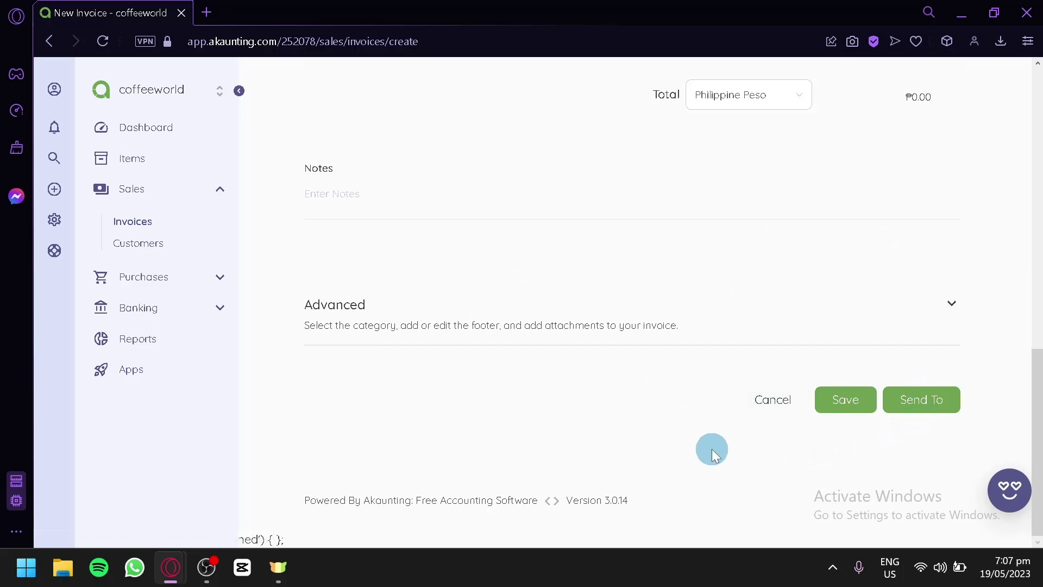
pyautogui.scroll(8, 712, 449)
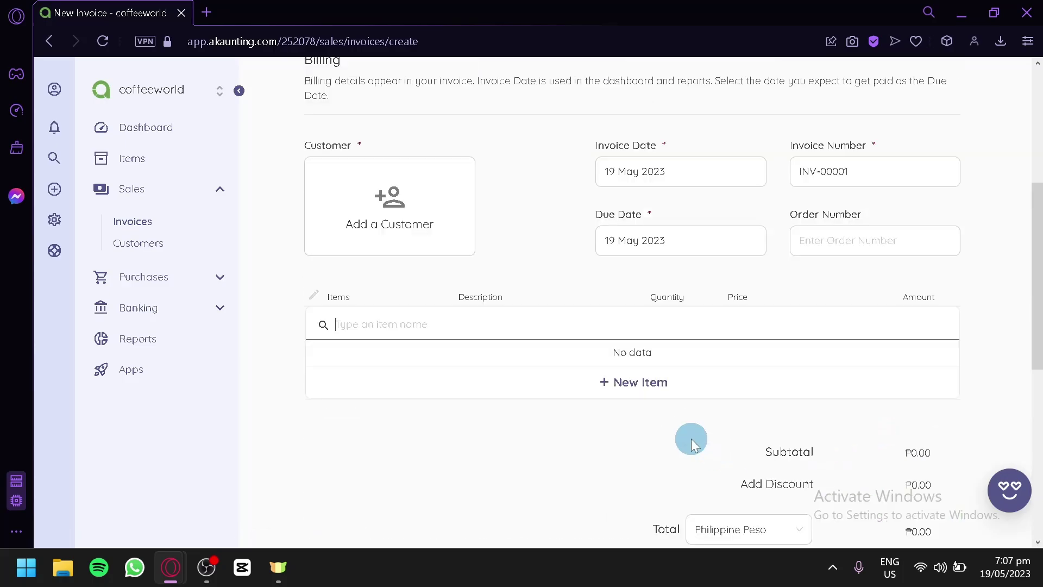
# Examine the new customer form's general contact, billing and address fields
pyautogui.click(147, 245)
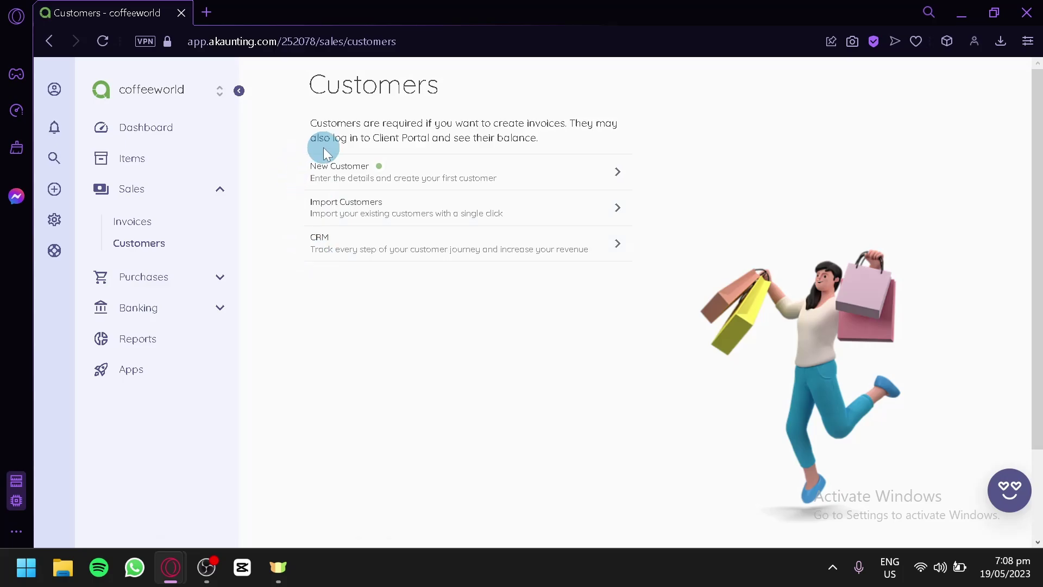
pyautogui.click(351, 177)
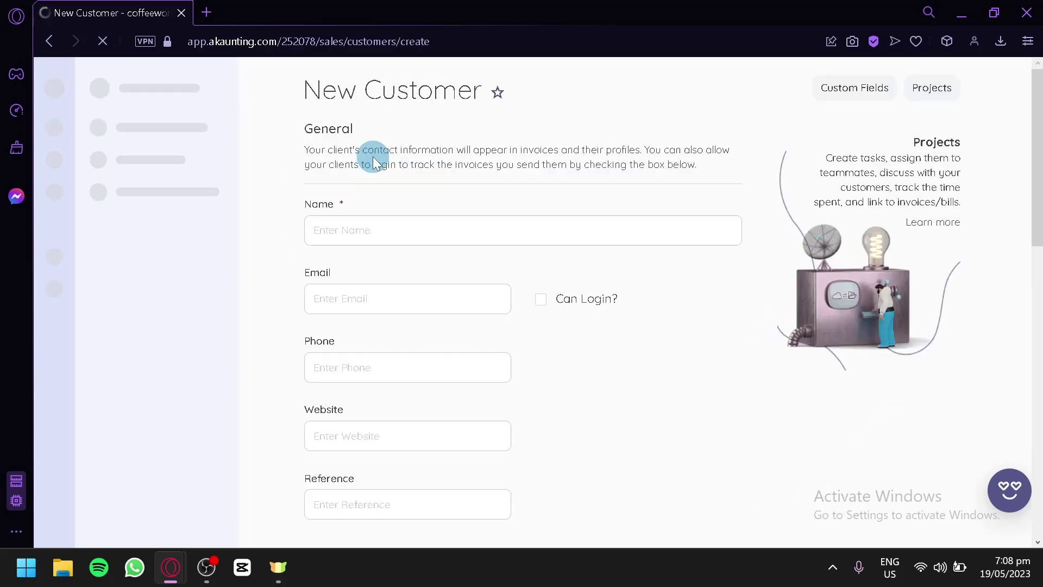
pyautogui.scroll(-3, 324, 284)
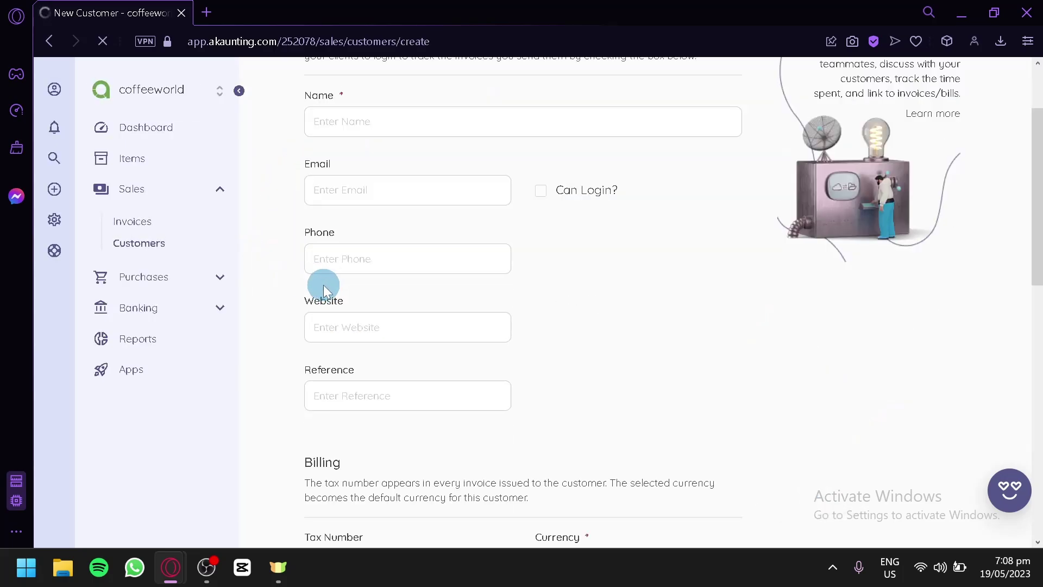
pyautogui.scroll(-7, 321, 283)
pyautogui.scroll(-5, 393, 187)
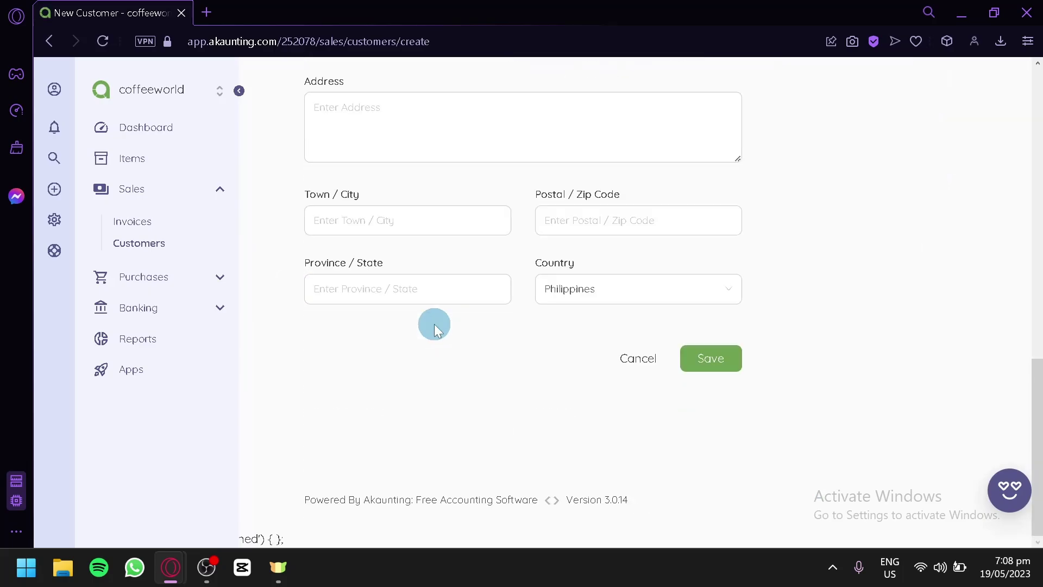
pyautogui.scroll(15, 433, 326)
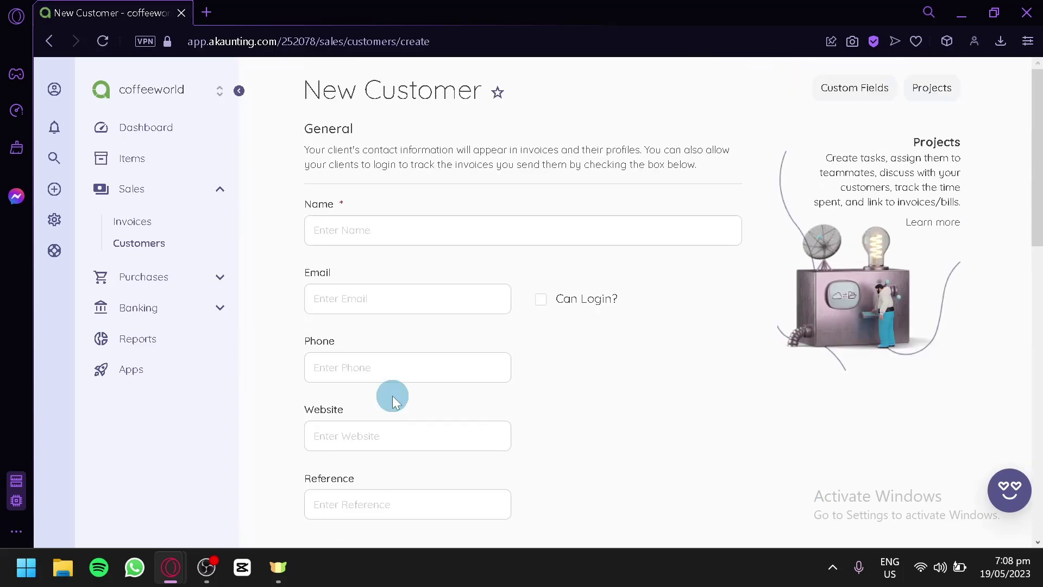
pyautogui.scroll(-8, 393, 400)
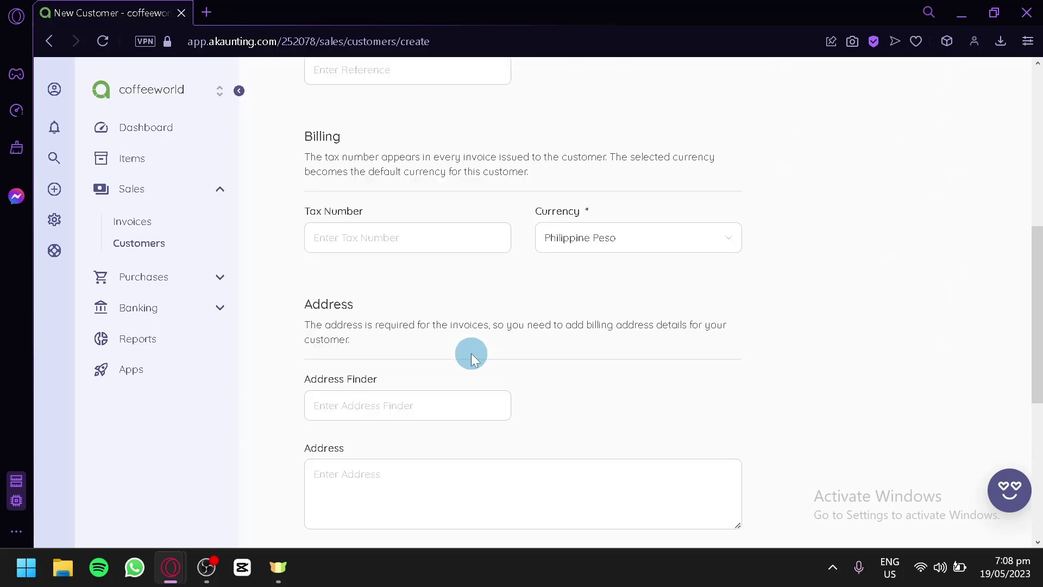
pyautogui.scroll(2, 471, 354)
pyautogui.scroll(-8, 539, 368)
pyautogui.scroll(10, 539, 369)
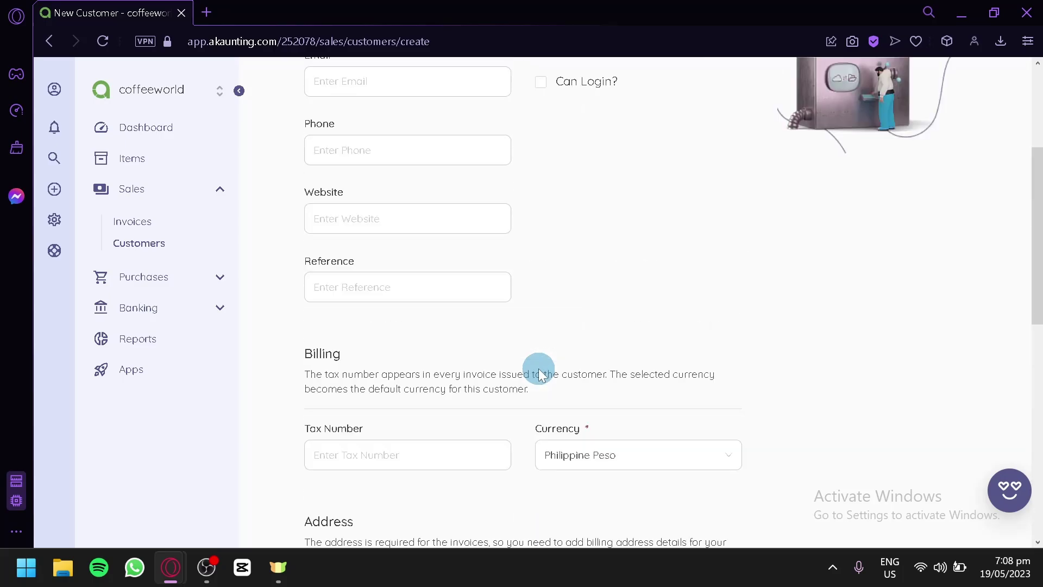
pyautogui.scroll(2, 538, 368)
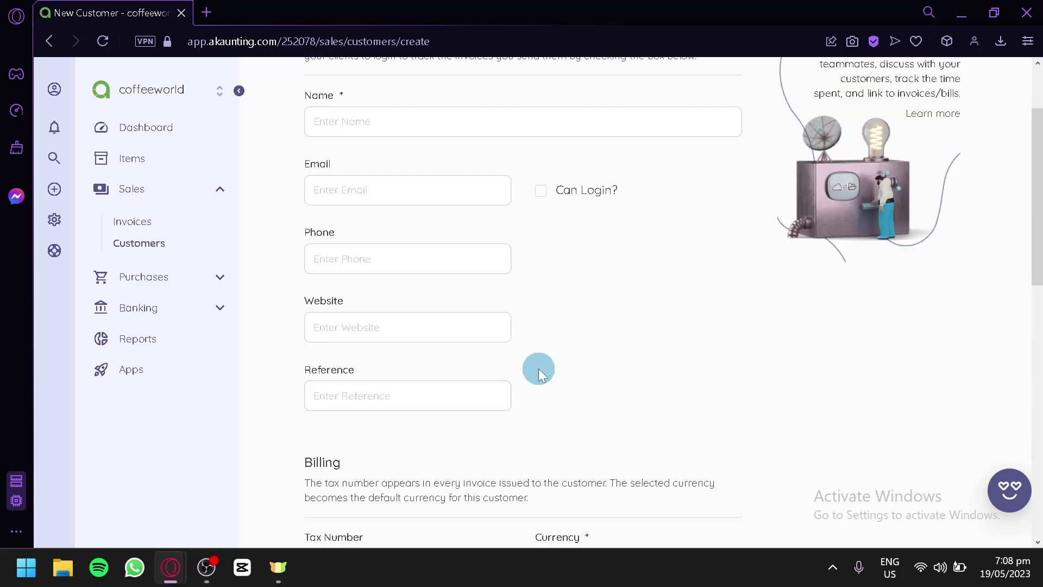
pyautogui.scroll(2, 539, 369)
pyautogui.scroll(-6, 602, 330)
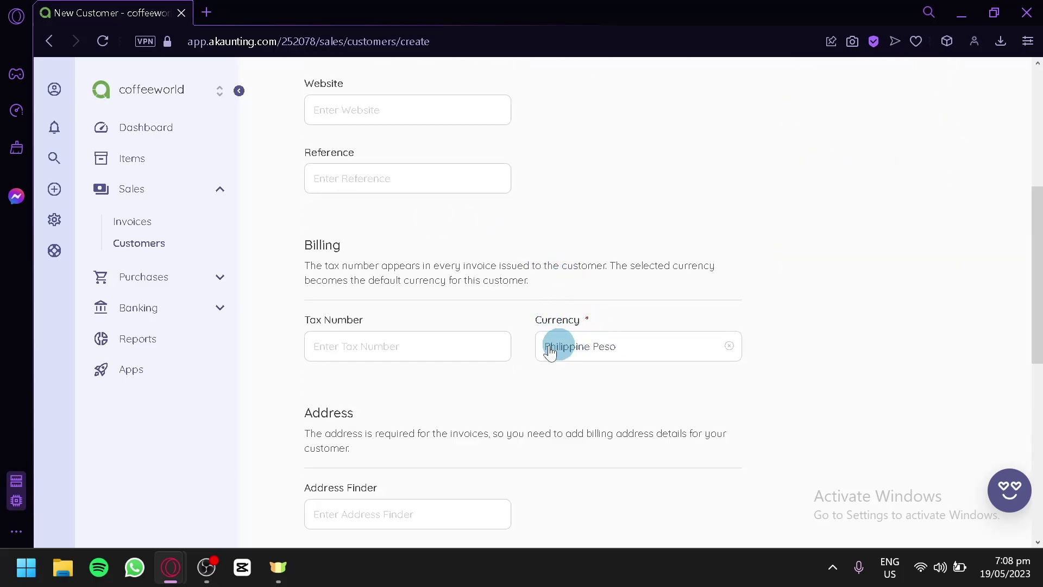
# Review the pages available under Purchases and Banking, and go back to the dashboard
pyautogui.click(203, 281)
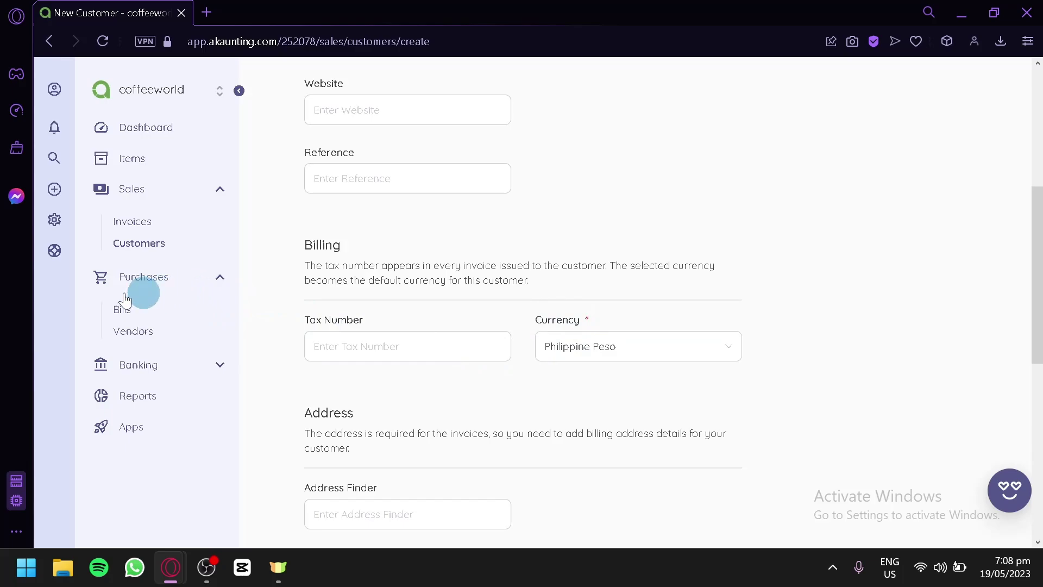
pyautogui.click(219, 371)
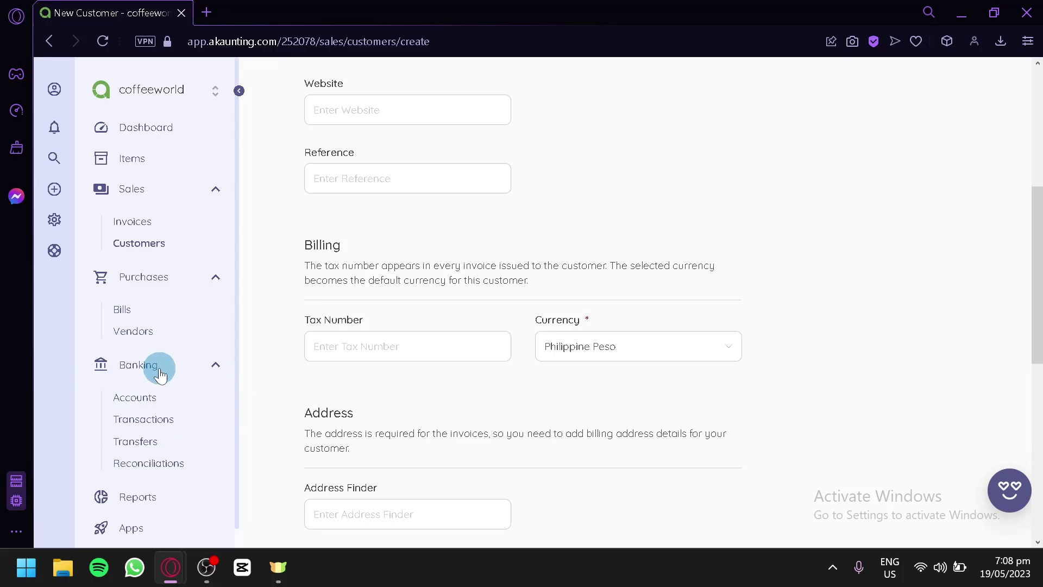
pyautogui.scroll(-3, 212, 387)
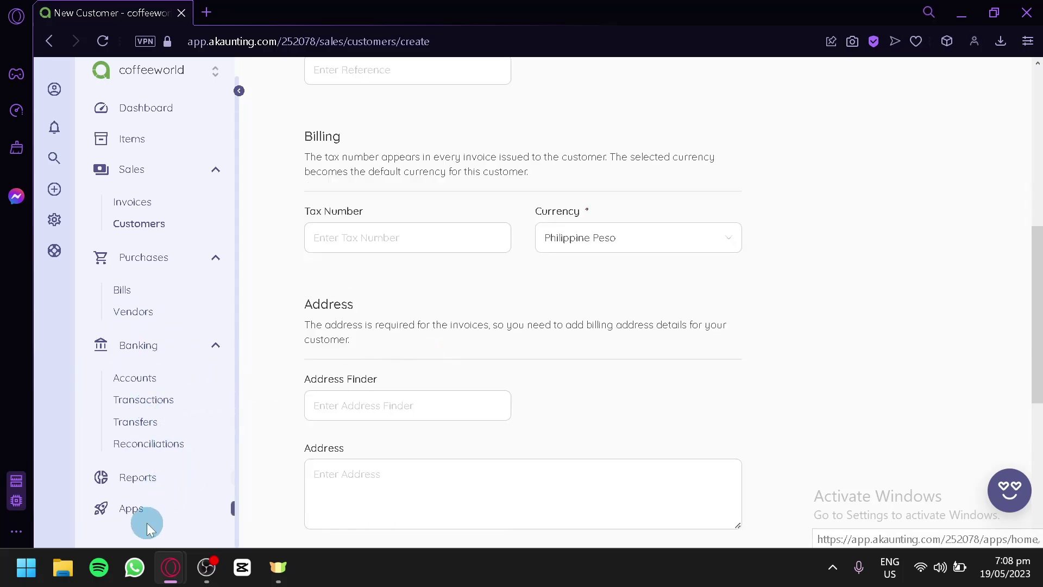
pyautogui.click(160, 108)
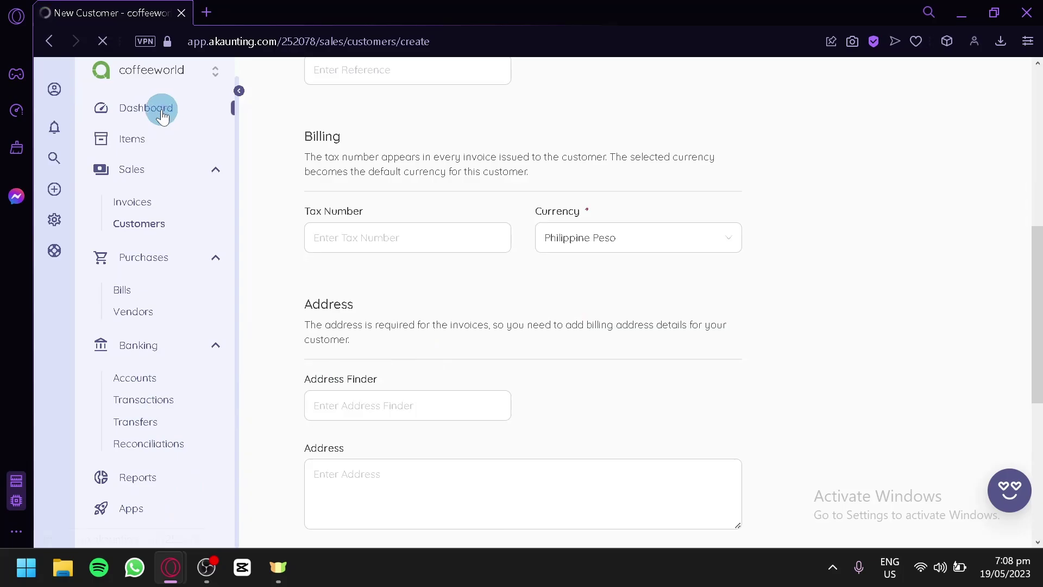